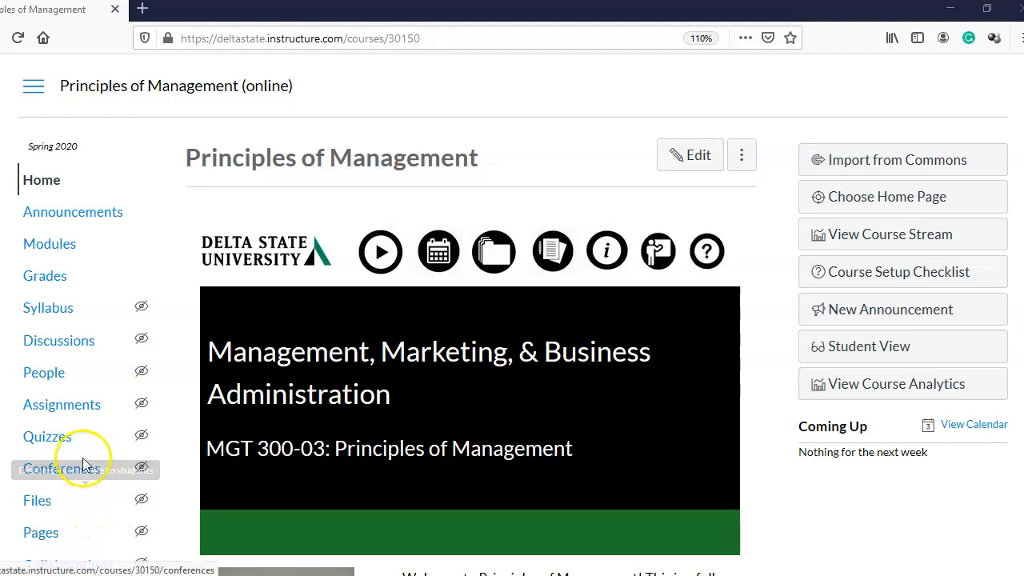
# Open the course's assignment list and look through the Cultural Competency Group Project assignments
pyautogui.click(59, 414)
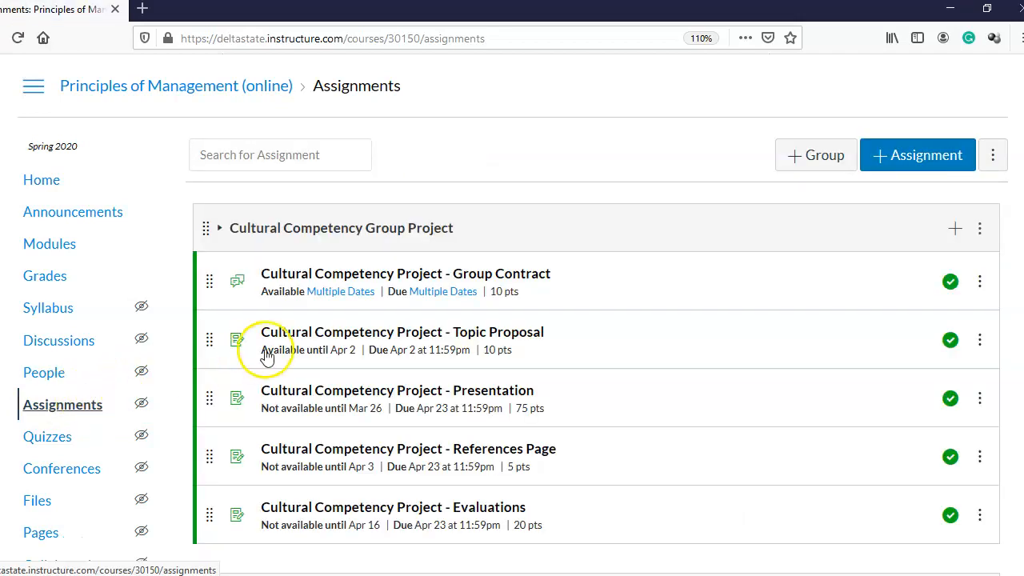
pyautogui.scroll(-2, 517, 336)
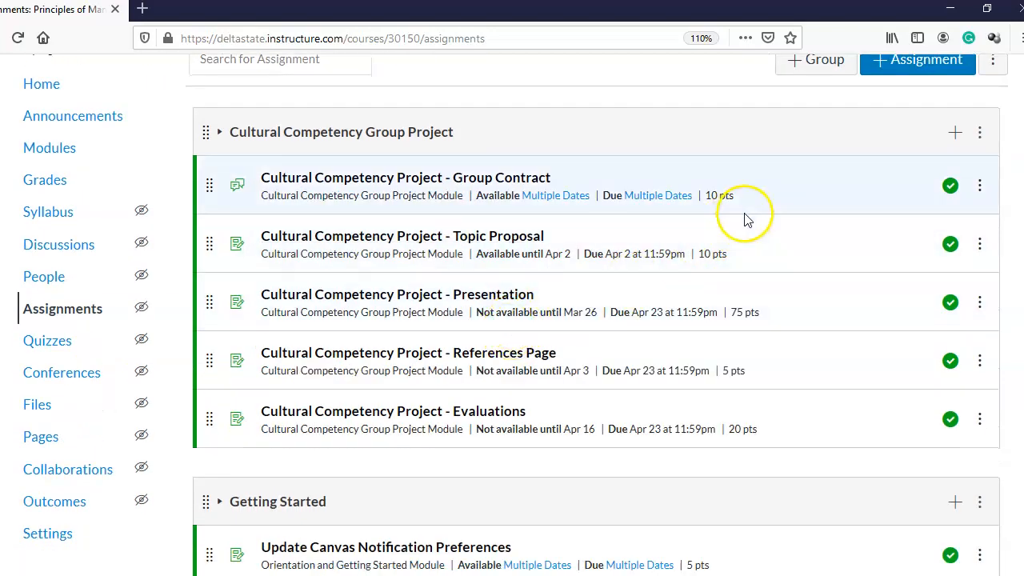
pyautogui.scroll(2, 828, 190)
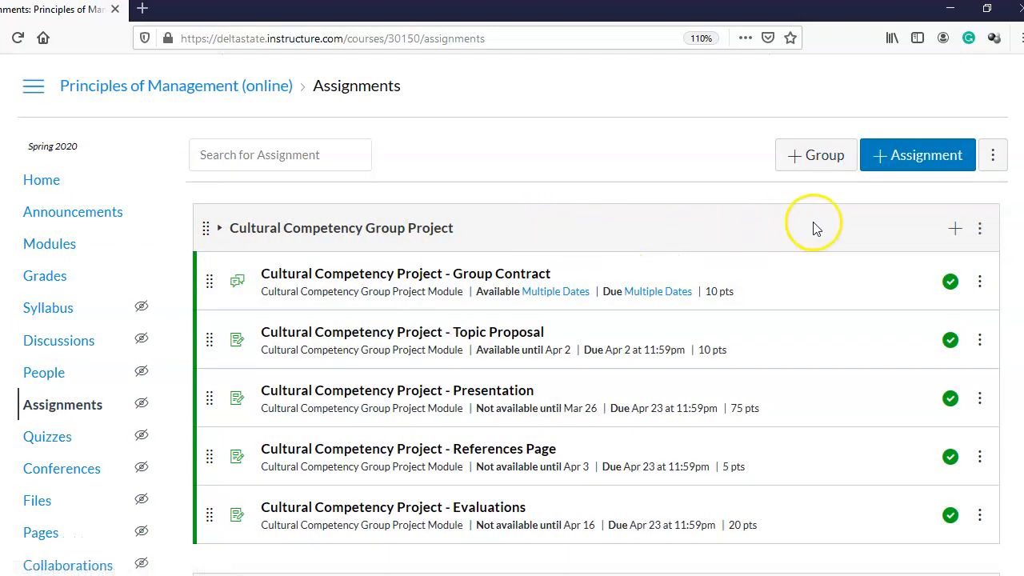
# Create an assignment with full options in the Cultural Competency Group Project group, using "Research Fiji" as its name and description
pyautogui.click(954, 231)
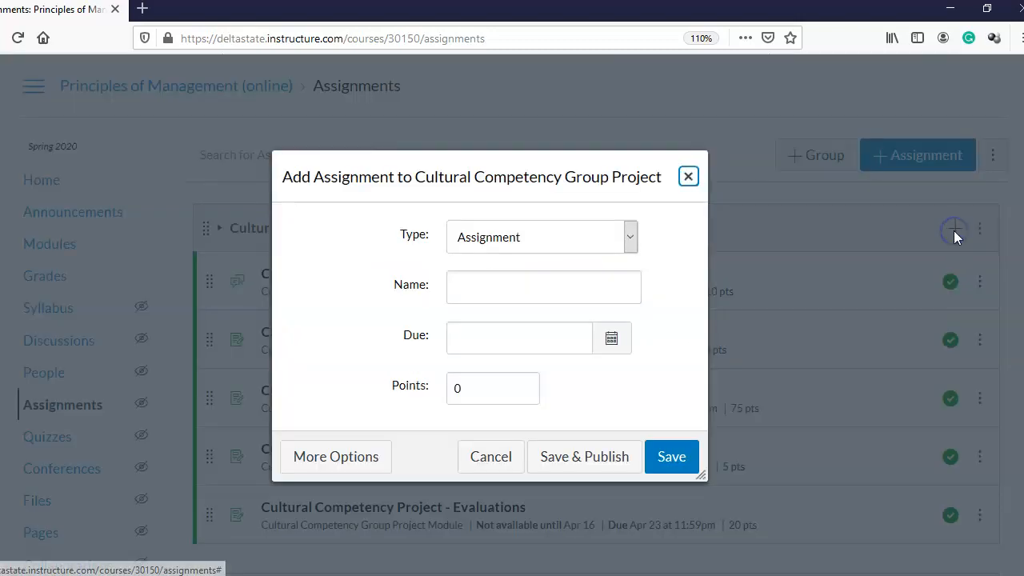
pyautogui.click(336, 468)
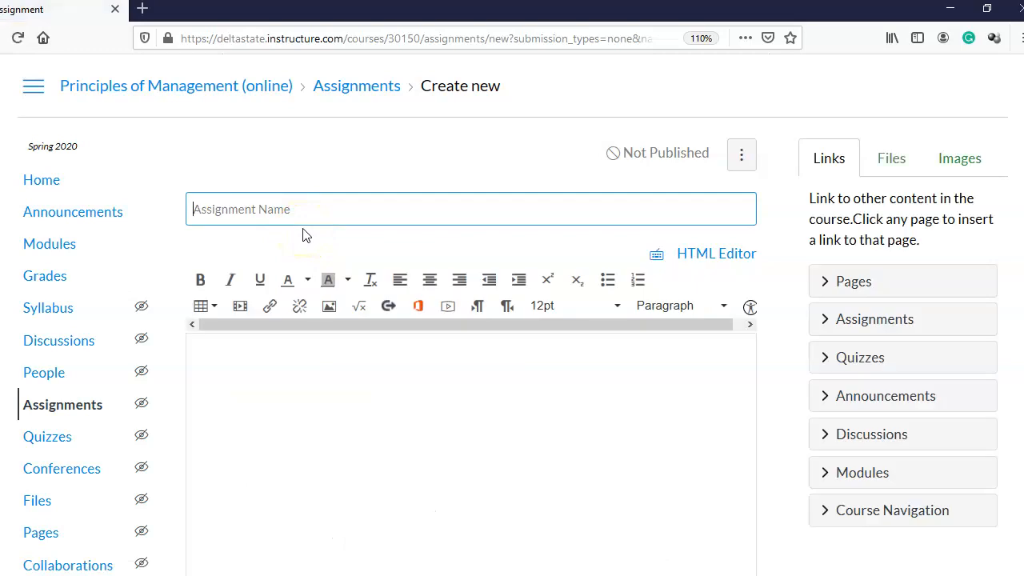
pyautogui.write('esearch Fiji')
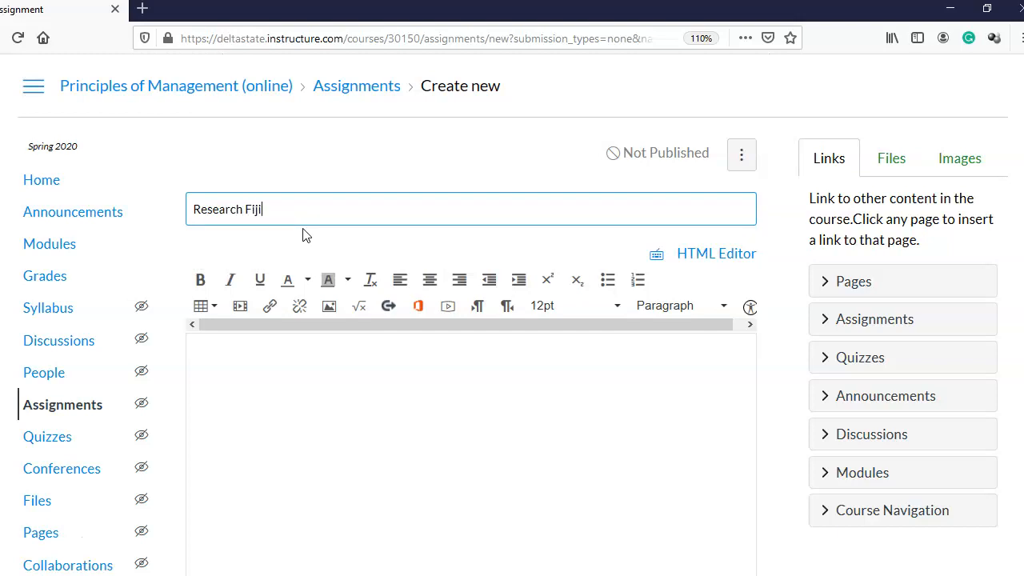
pyautogui.click(204, 364)
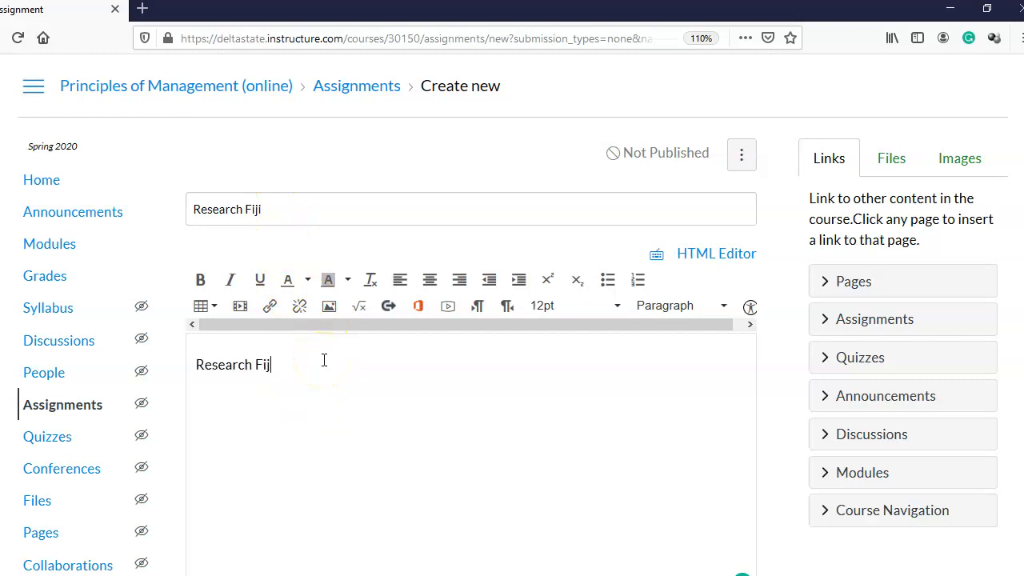
# Set the assignment's points to 25 and its assignment group to Cultural Competency Group Project
pyautogui.scroll(-2, 324, 360)
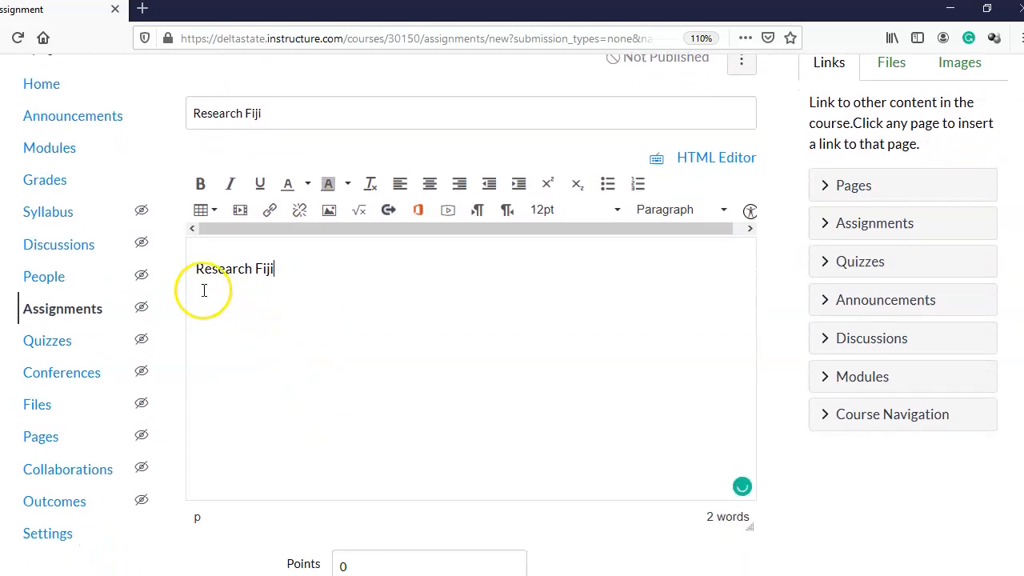
pyautogui.scroll(-6, 293, 332)
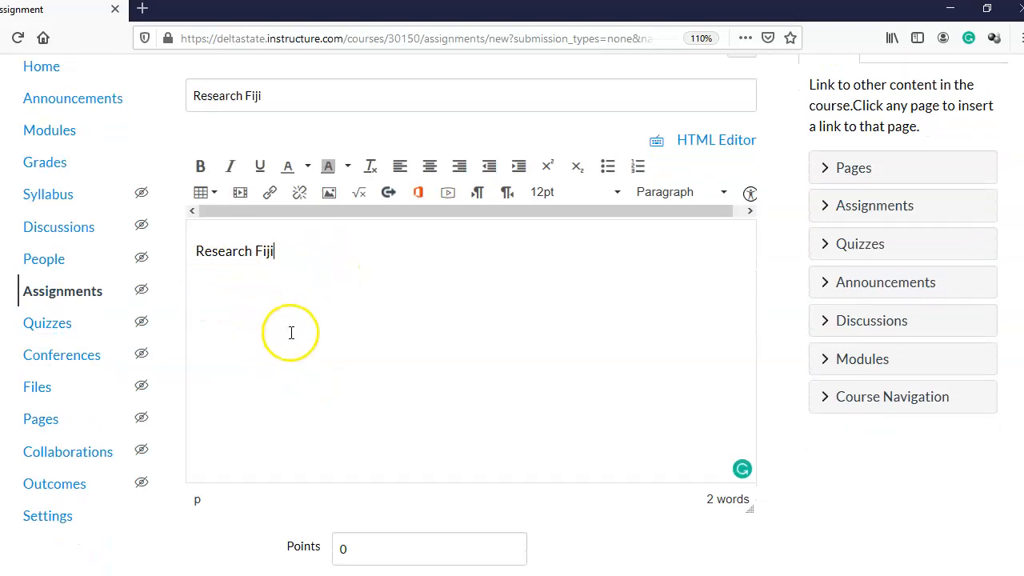
pyautogui.click(295, 280)
pyautogui.write('25')
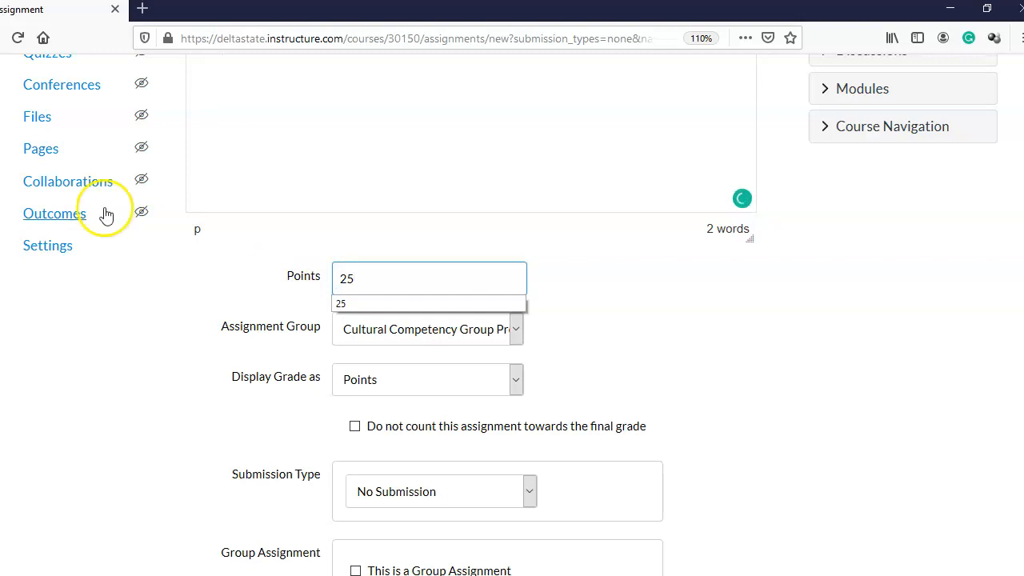
pyautogui.click(613, 348)
pyautogui.scroll(-2, 616, 352)
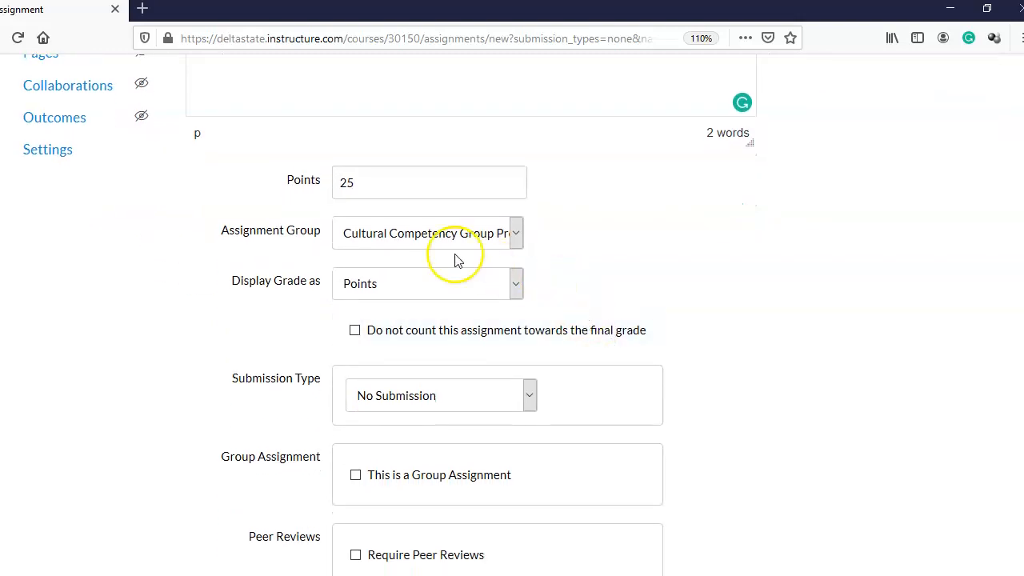
pyautogui.click(364, 235)
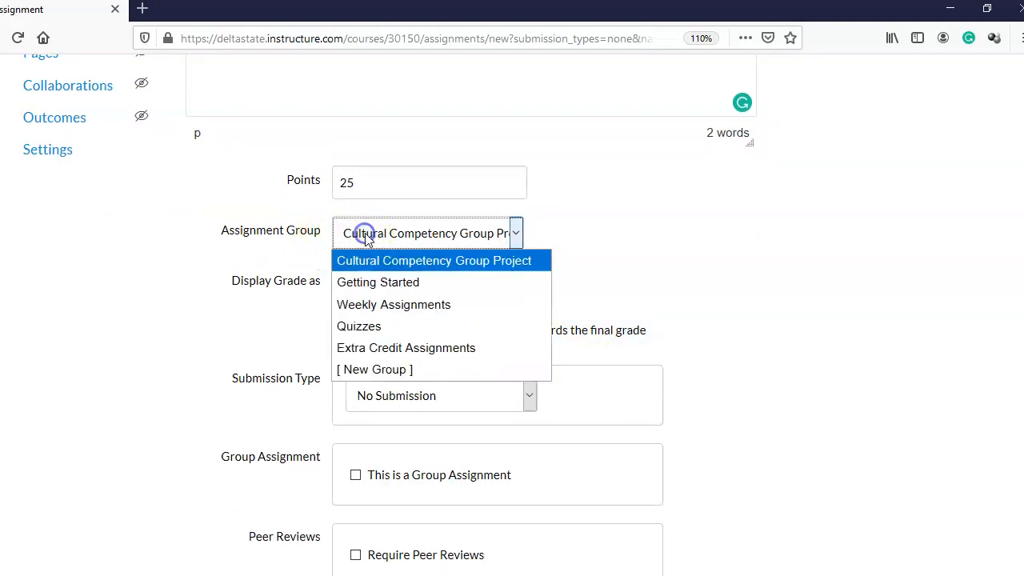
pyautogui.click(408, 268)
# Set the submission type to Online and allow file uploads as the entry option
pyautogui.scroll(-2, 480, 328)
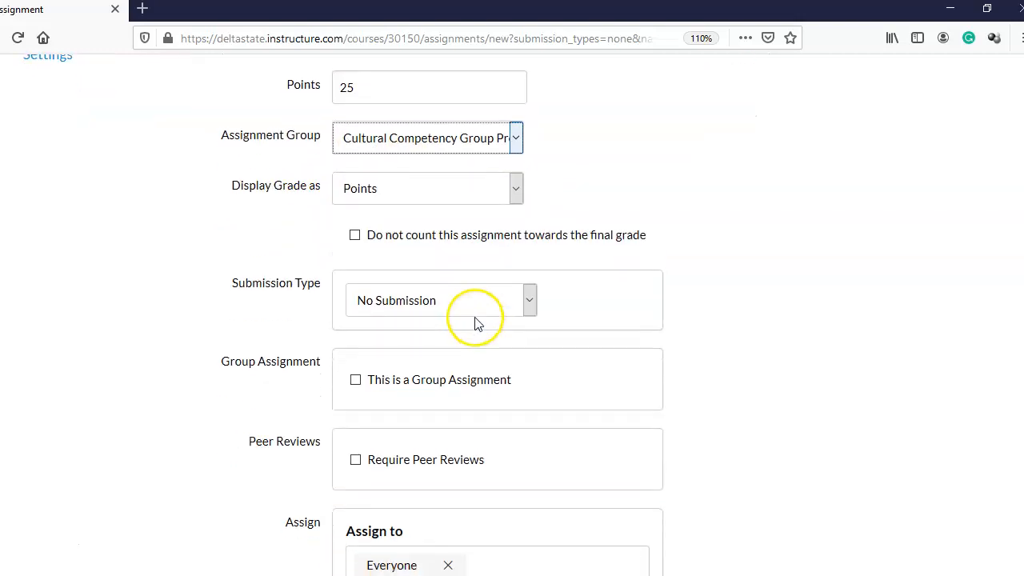
pyautogui.click(452, 306)
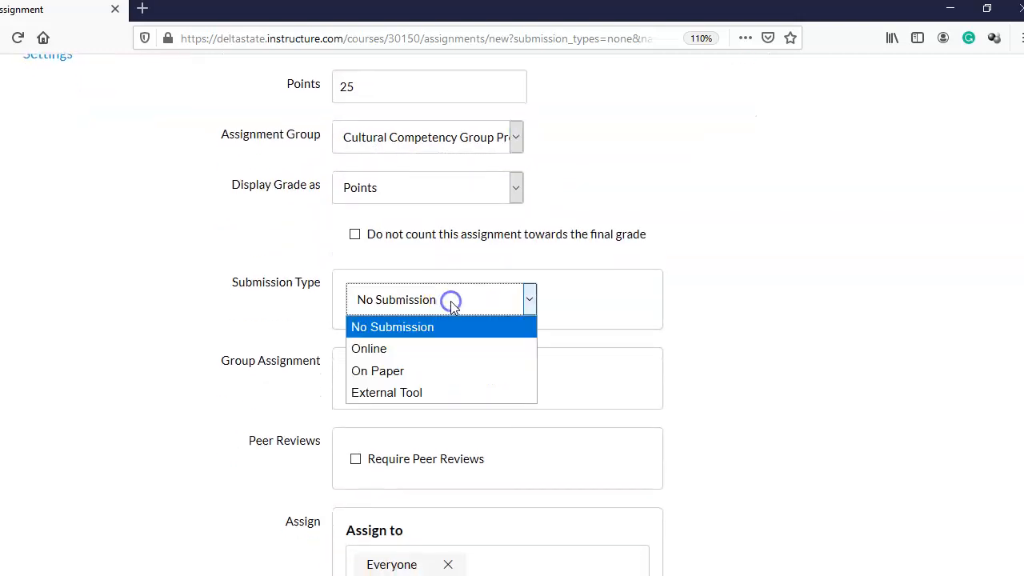
pyautogui.click(364, 349)
pyautogui.click(358, 479)
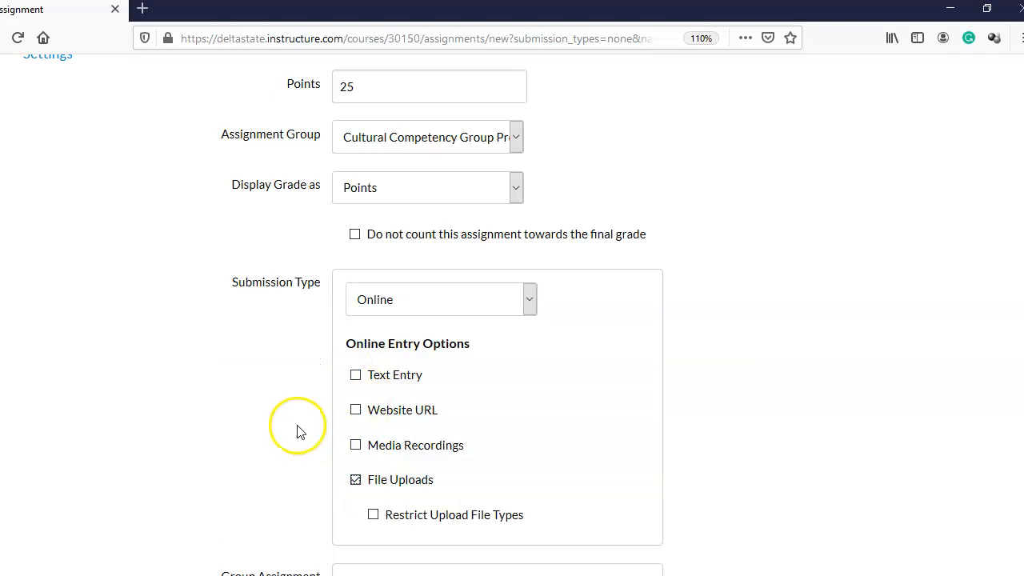
# Make this a group assignment using the Cultural Competency Group Project group set
pyautogui.scroll(-2, 297, 429)
pyautogui.scroll(-2, 298, 426)
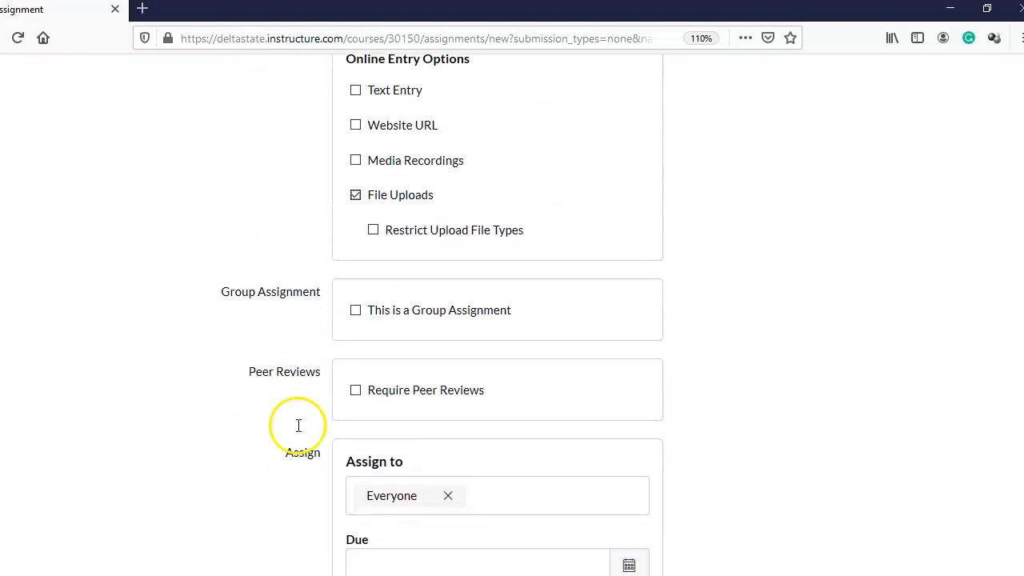
pyautogui.click(236, 389)
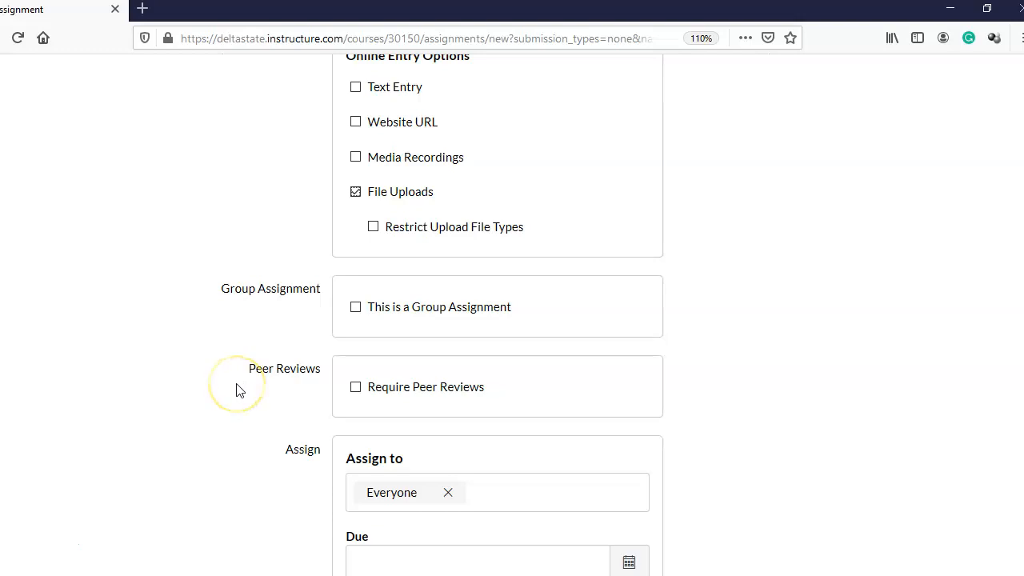
pyautogui.click(356, 310)
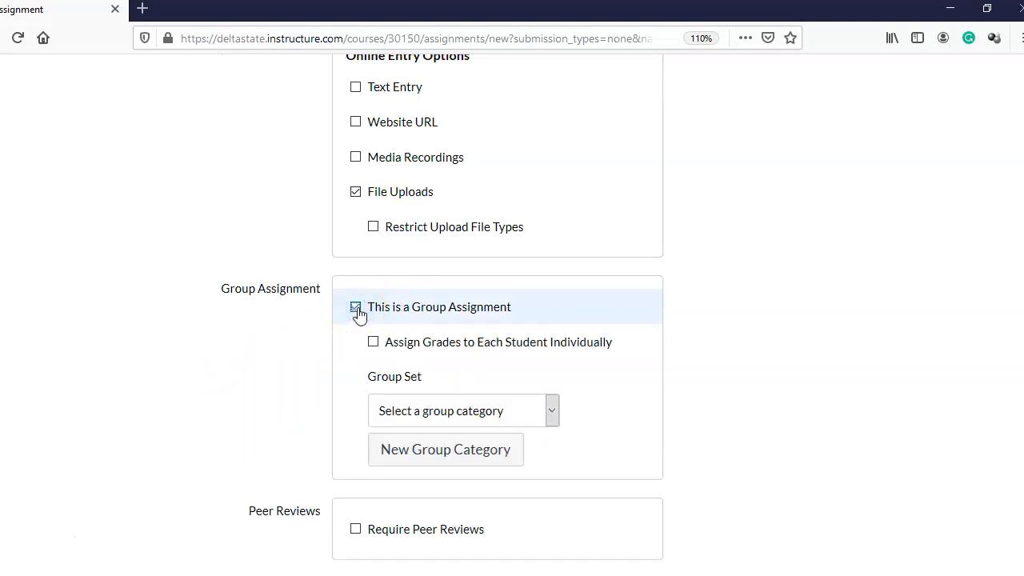
pyautogui.click(539, 412)
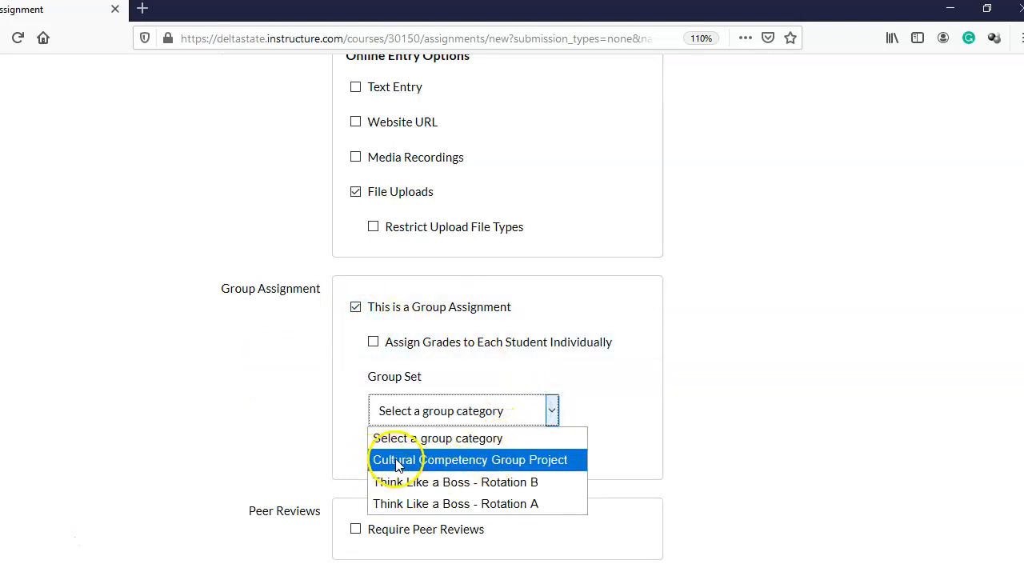
pyautogui.click(561, 461)
# Replace Everyone with Cultural Competency Project Group 1 as the only assignee
pyautogui.scroll(-3, 758, 343)
pyautogui.scroll(-3, 760, 344)
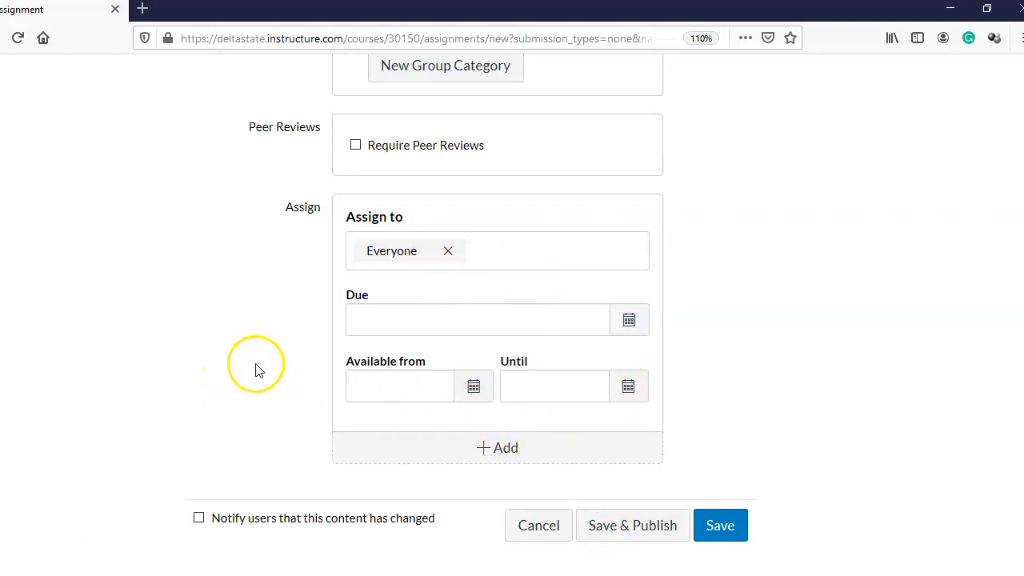
pyautogui.click(446, 253)
pyautogui.scroll(-1, 446, 253)
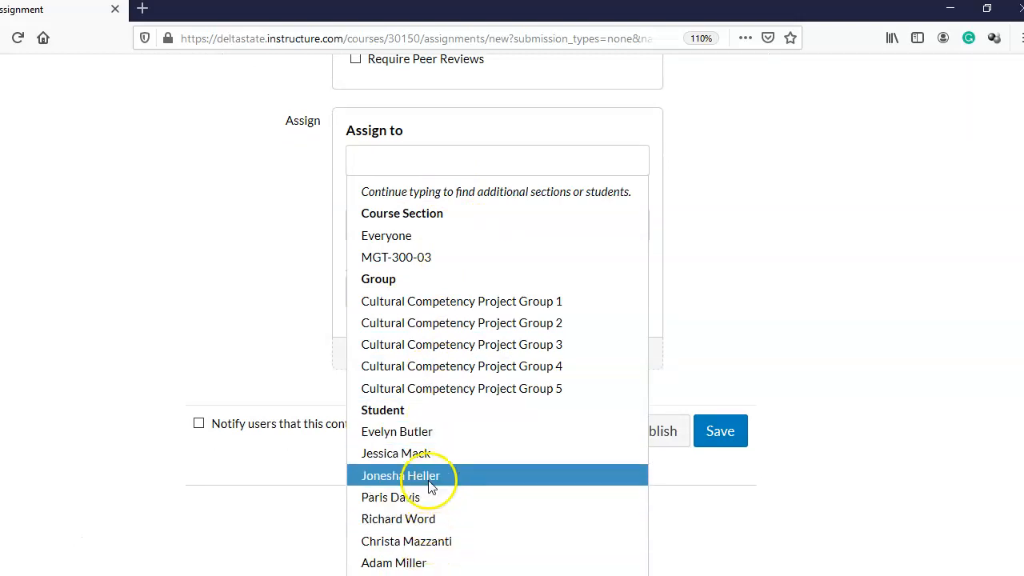
pyautogui.click(387, 309)
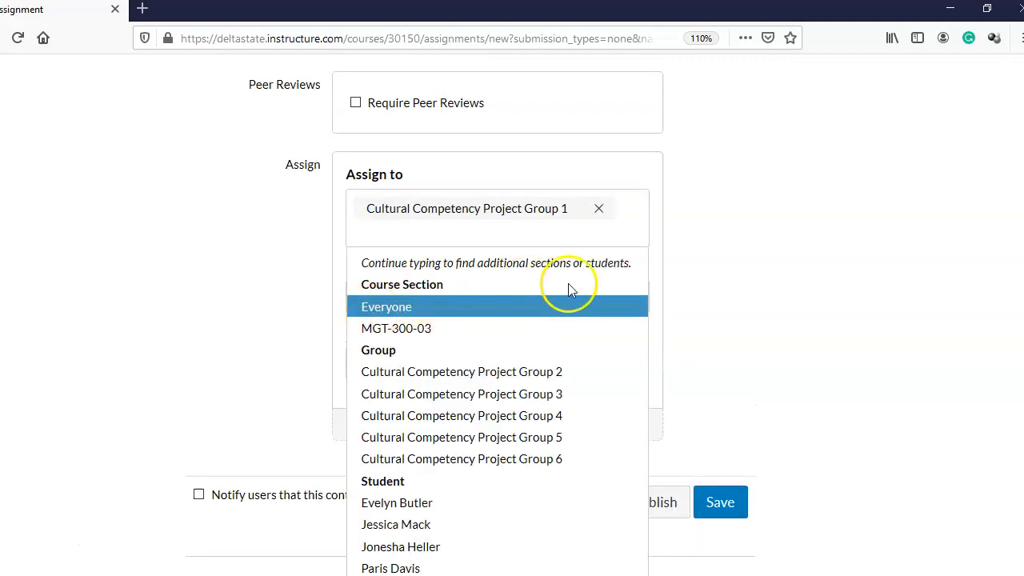
pyautogui.click(723, 277)
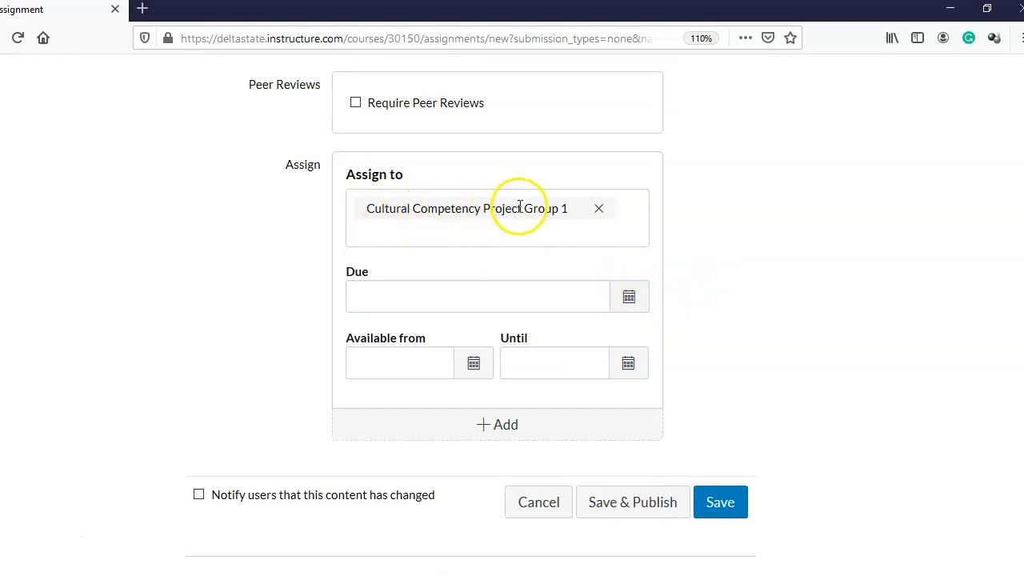
# Set the due date for the assigned group to Mar 20 11:59pm
pyautogui.click(620, 296)
pyautogui.click(514, 433)
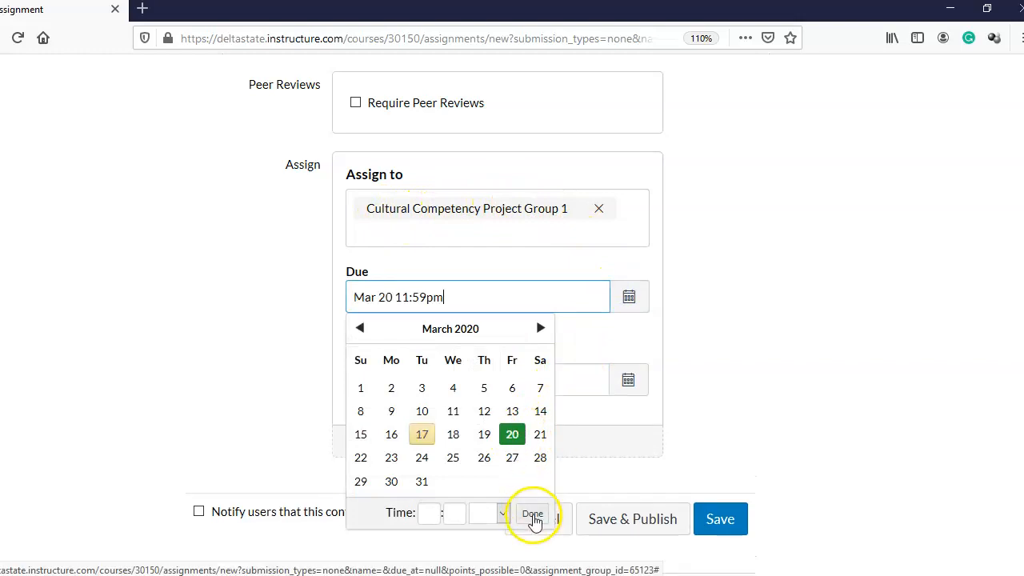
pyautogui.click(532, 513)
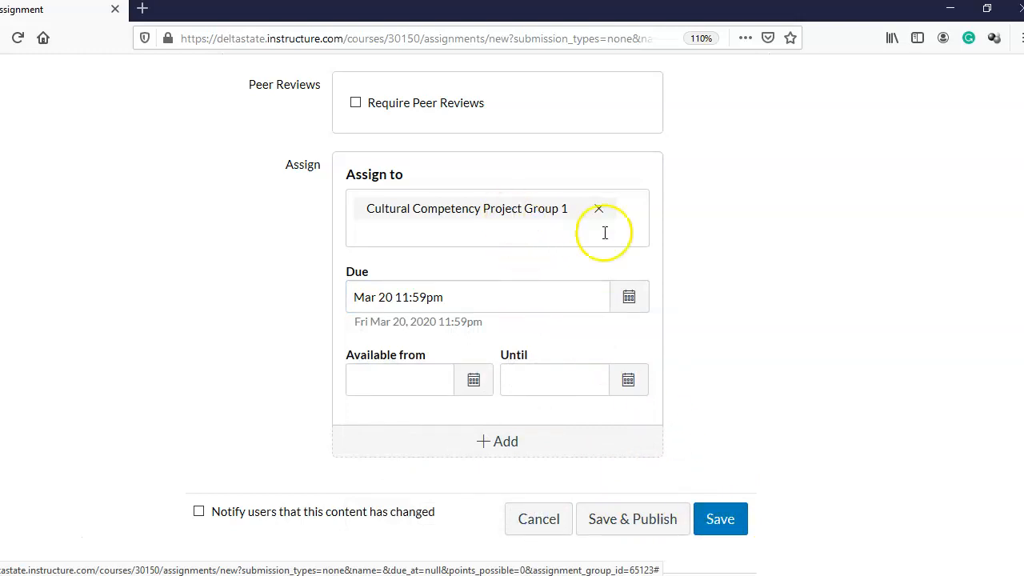
# Review the assignment form and save it without publishing, continuing without including section MGT-300-03
pyautogui.moveTo(1022, 384); pyautogui.dragTo(987, 125)
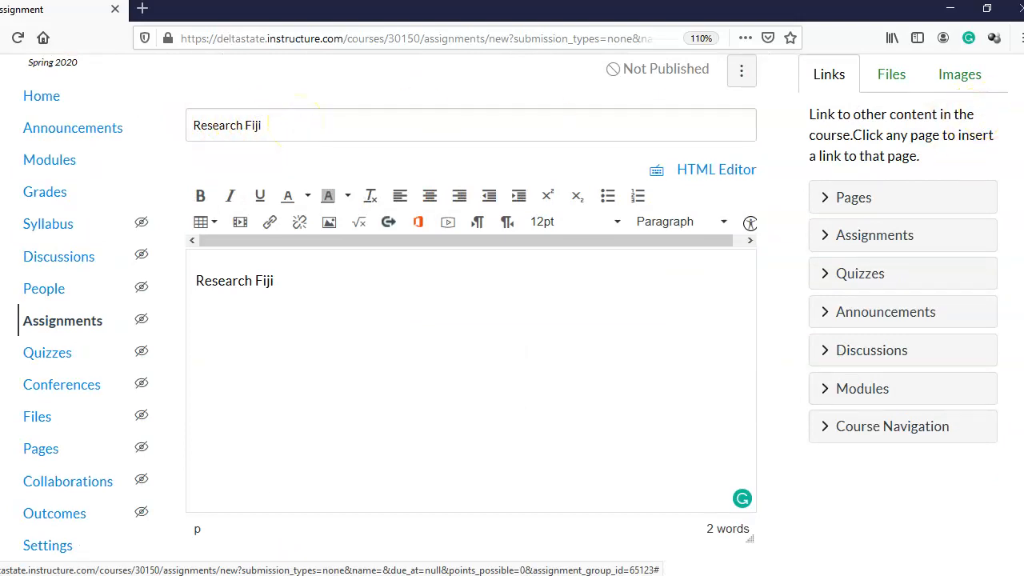
pyautogui.scroll(-20, 470, 320)
pyautogui.click(722, 502)
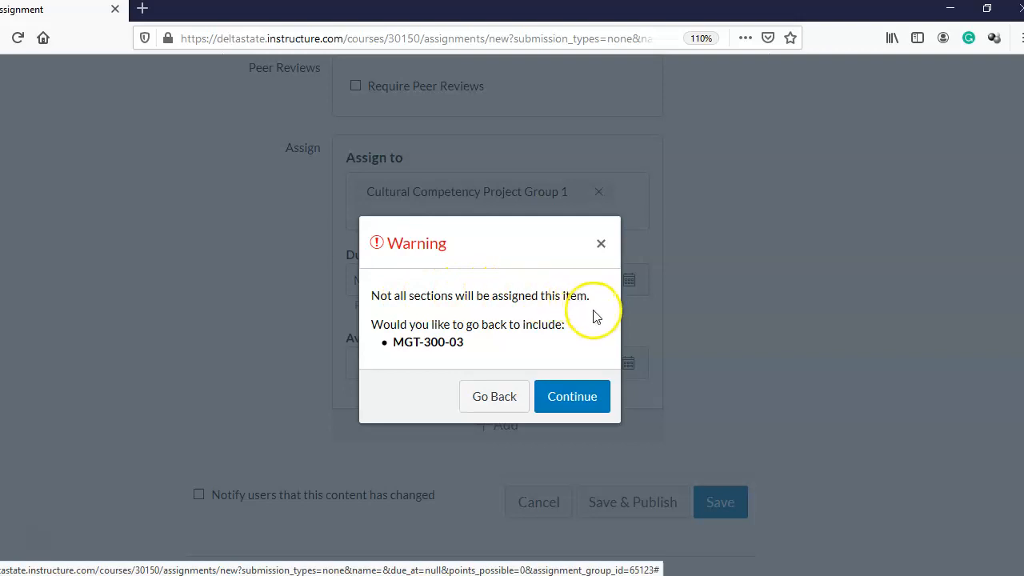
pyautogui.click(589, 397)
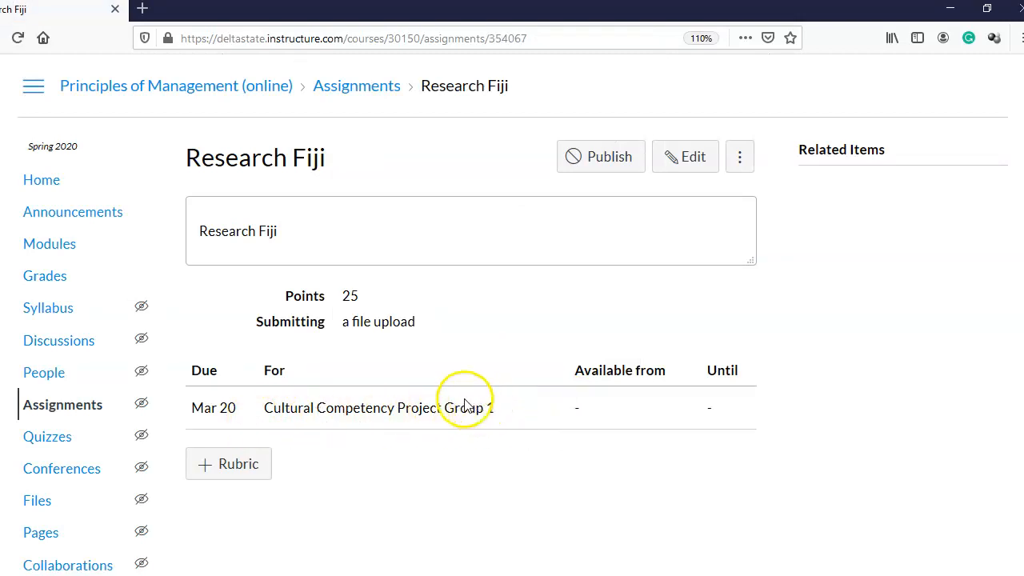
# Return to the assignment list and check the Research Fiji entry under Cultural Competency Group Project
pyautogui.click(368, 90)
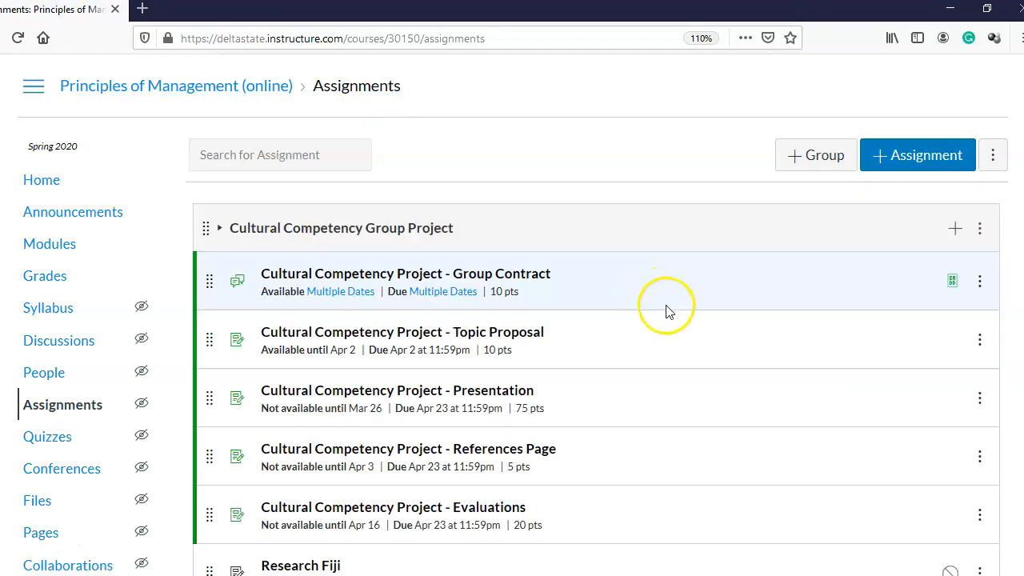
pyautogui.scroll(-4, 665, 311)
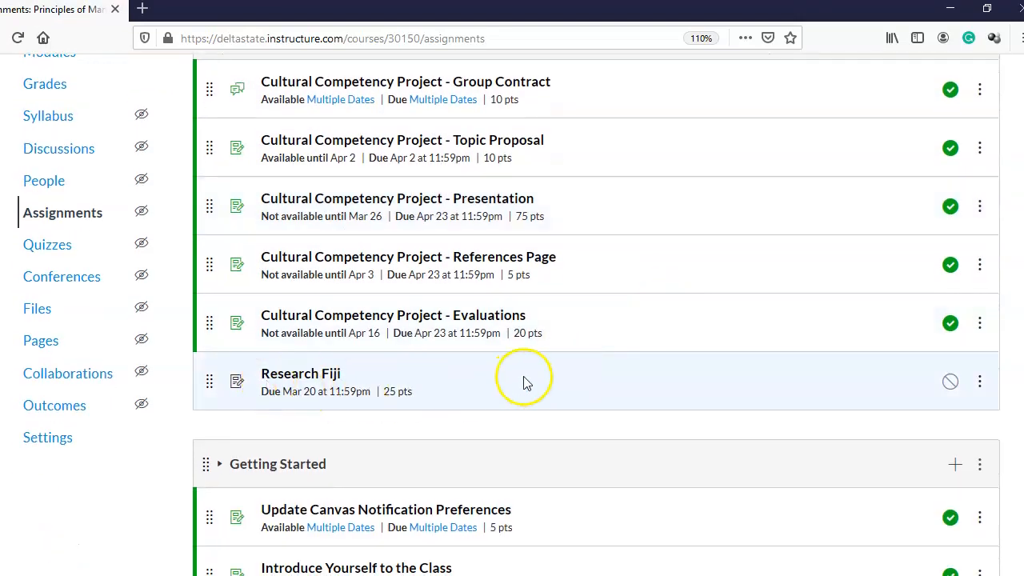
pyautogui.scroll(2, 866, 297)
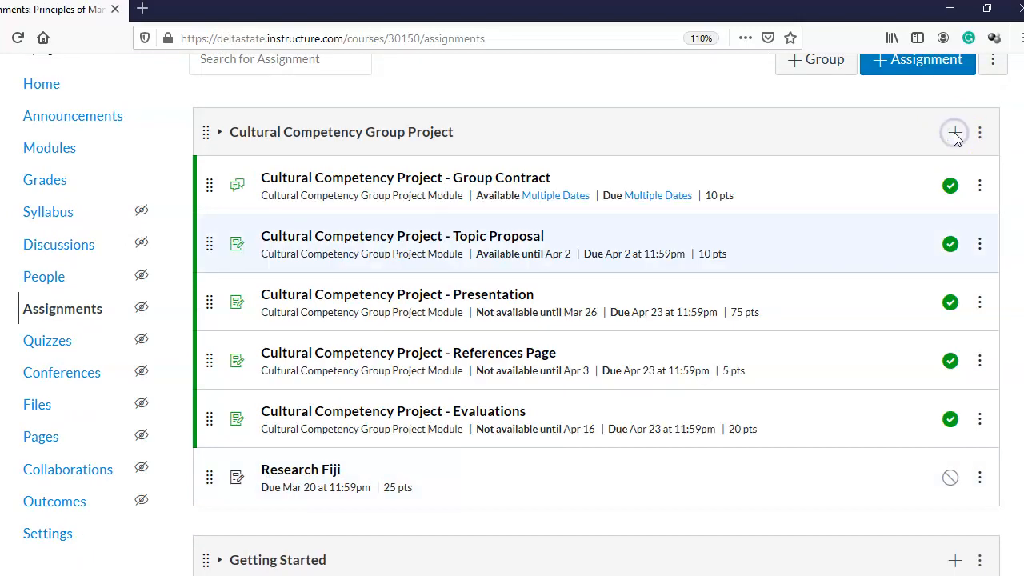
# Create another full-options assignment in the Cultural Competency Group Project group, with "Research Japan" as its name and description
pyautogui.click(958, 135)
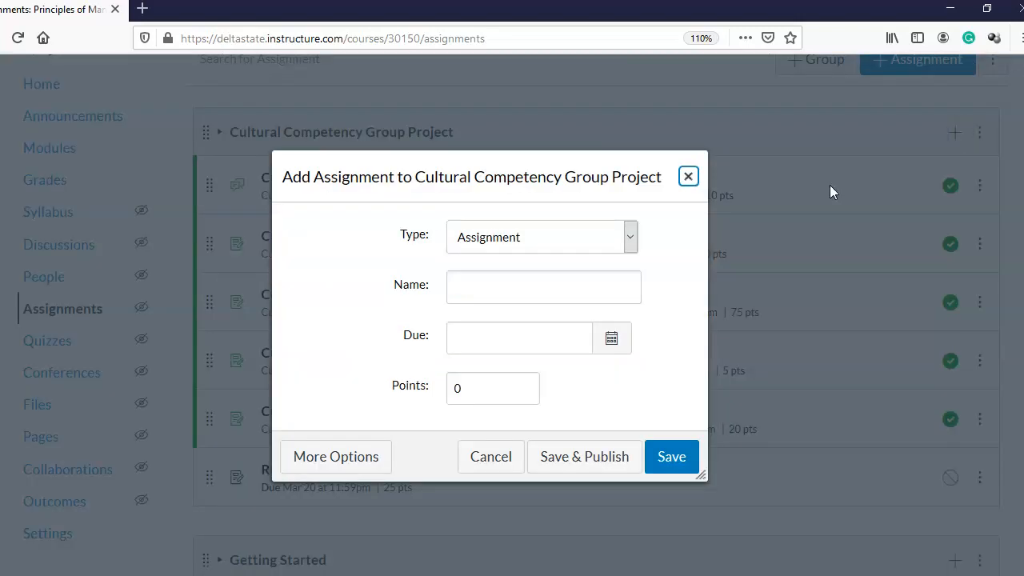
pyautogui.click(344, 460)
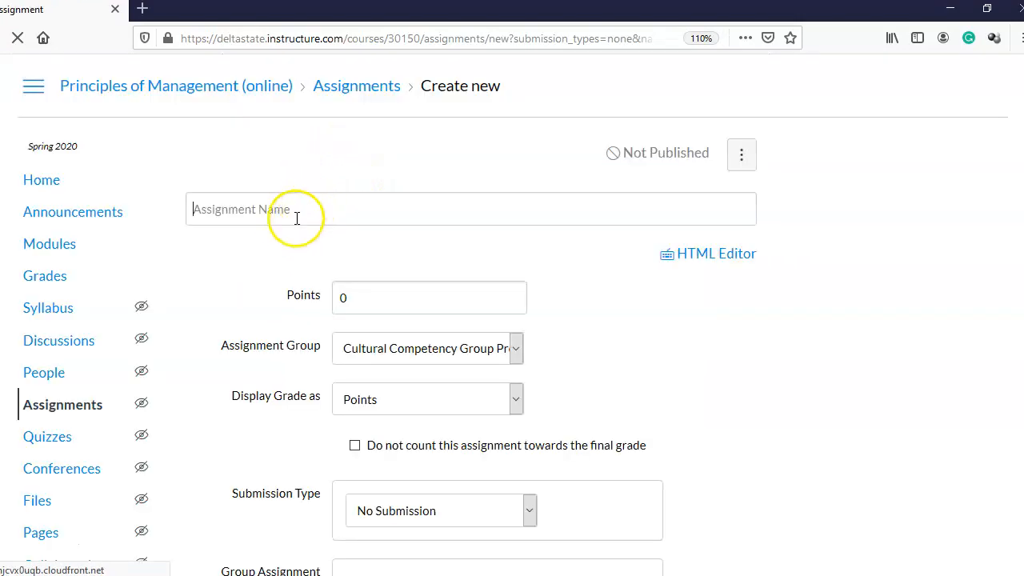
pyautogui.write('Resear')
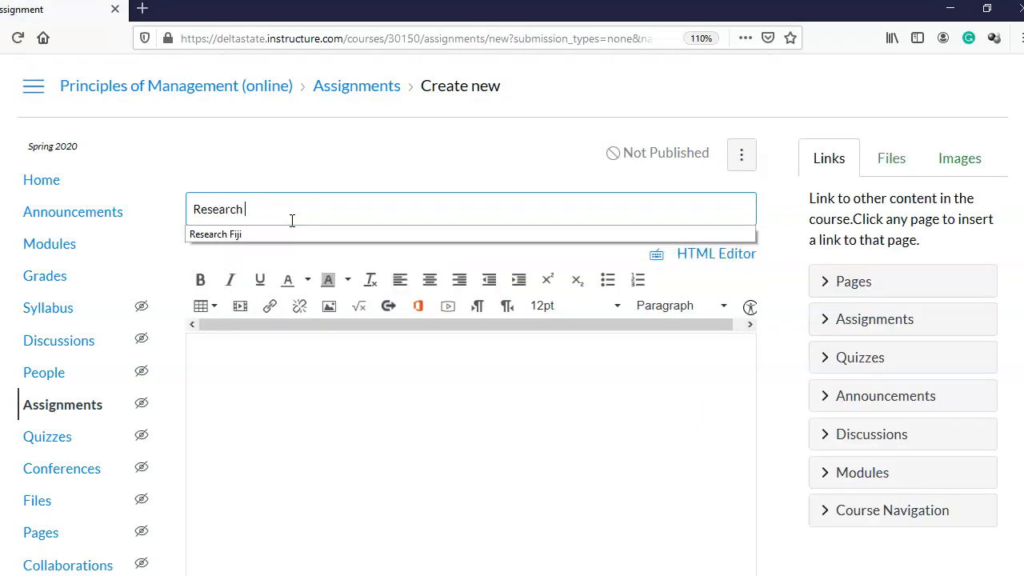
pyautogui.write('ch Japan')
pyautogui.click(337, 449)
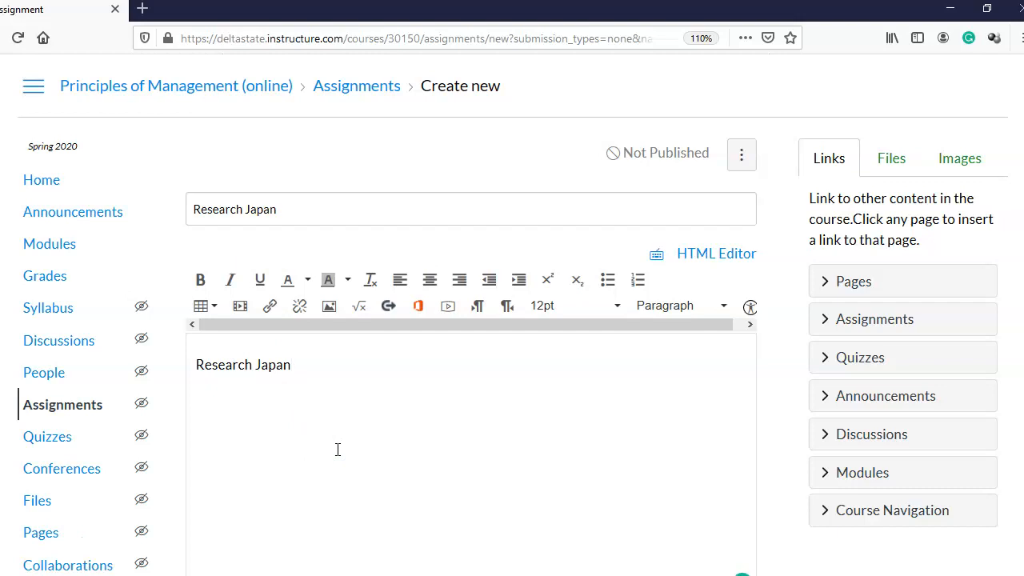
# Set the Research Japan assignment to 25 points with online submission by file upload
pyautogui.scroll(-5, 320, 440)
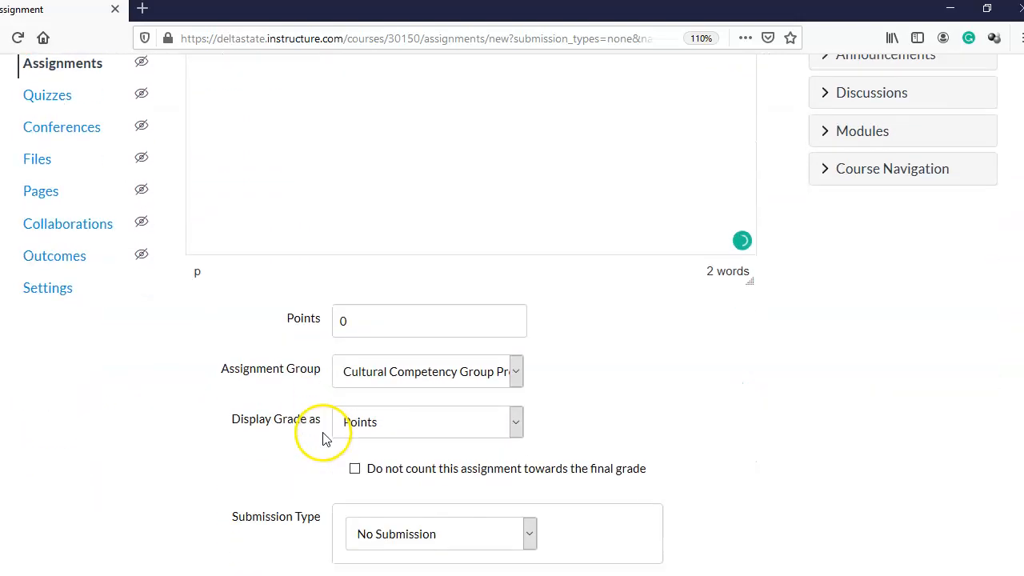
pyautogui.click(263, 270)
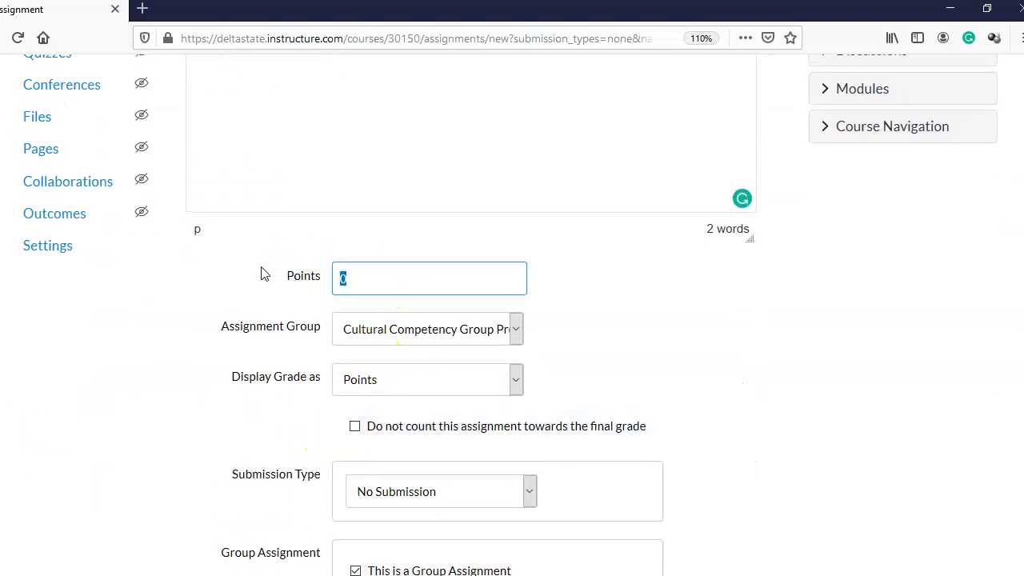
pyautogui.write('55')
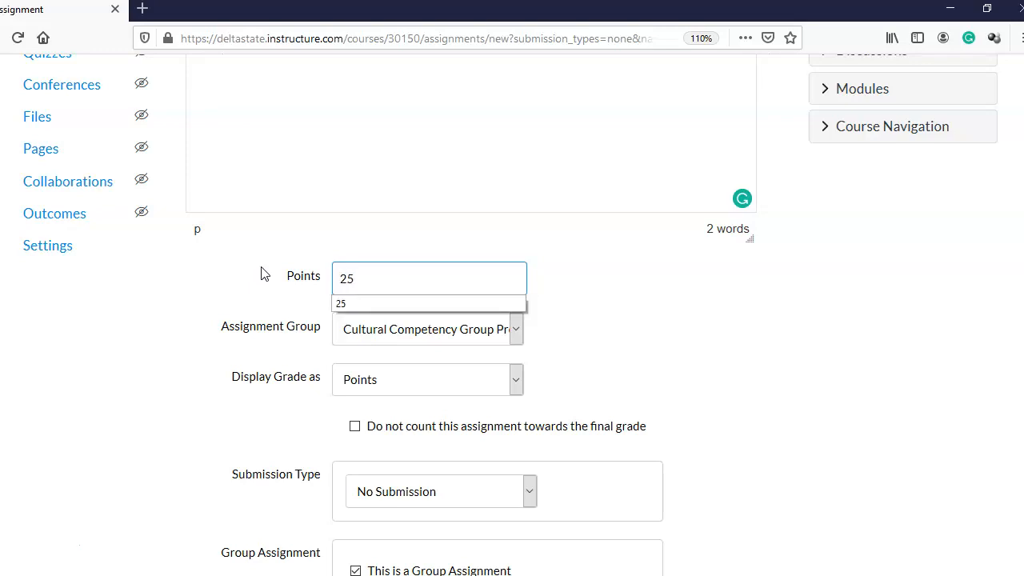
pyautogui.scroll(2, 281, 256)
pyautogui.scroll(-6, 360, 344)
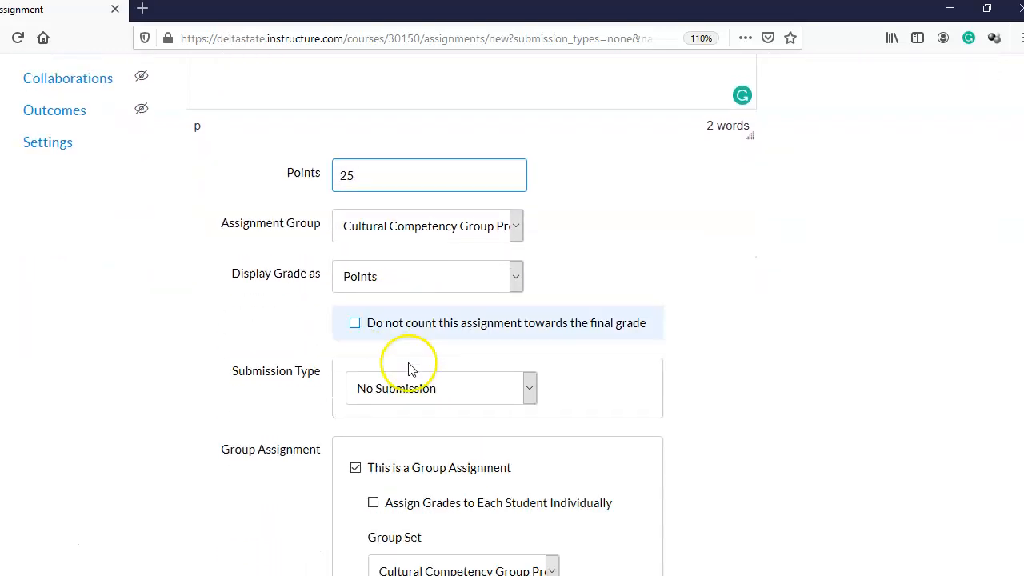
pyautogui.click(376, 299)
pyautogui.click(394, 350)
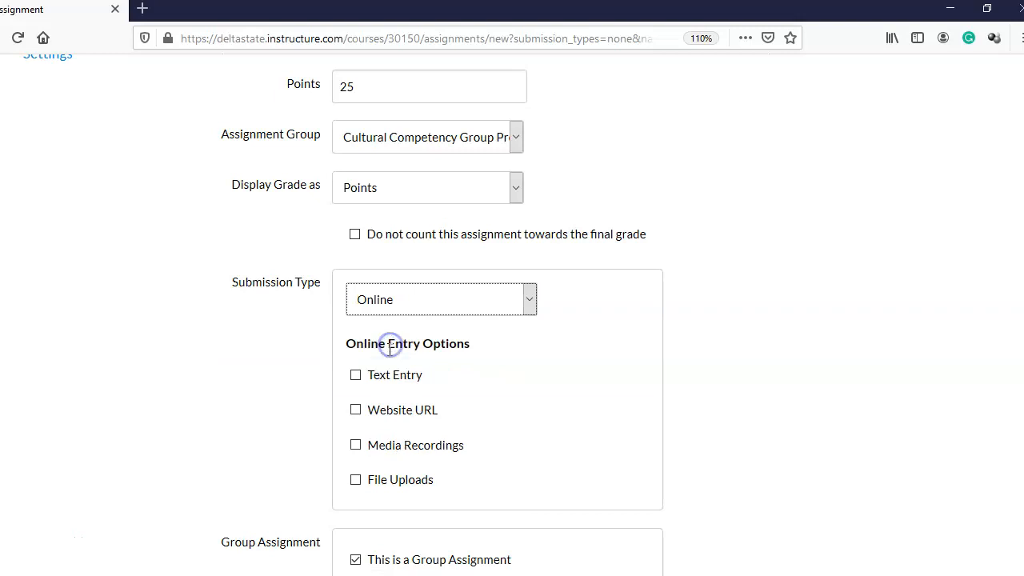
pyautogui.click(356, 479)
# Assign Research Japan to Cultural Competency Project Group 2 instead of Everyone
pyautogui.scroll(-5, 766, 377)
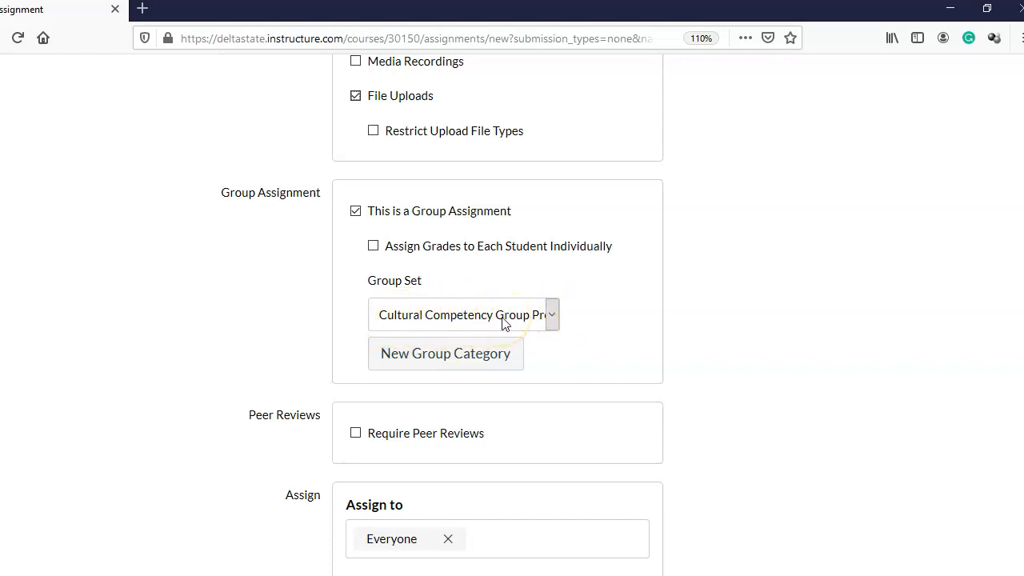
pyautogui.scroll(-5, 652, 343)
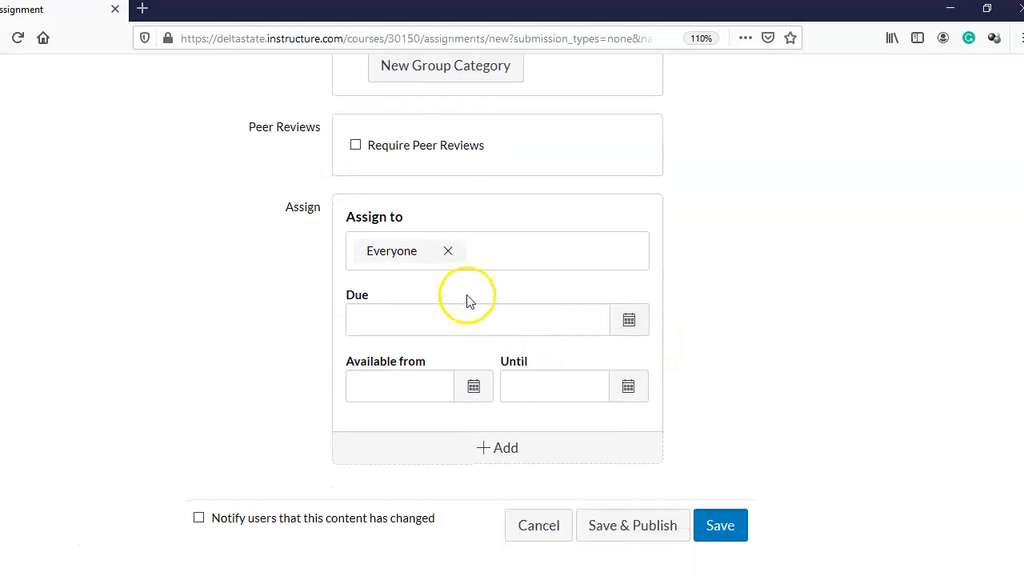
pyautogui.click(448, 253)
pyautogui.scroll(-2, 449, 253)
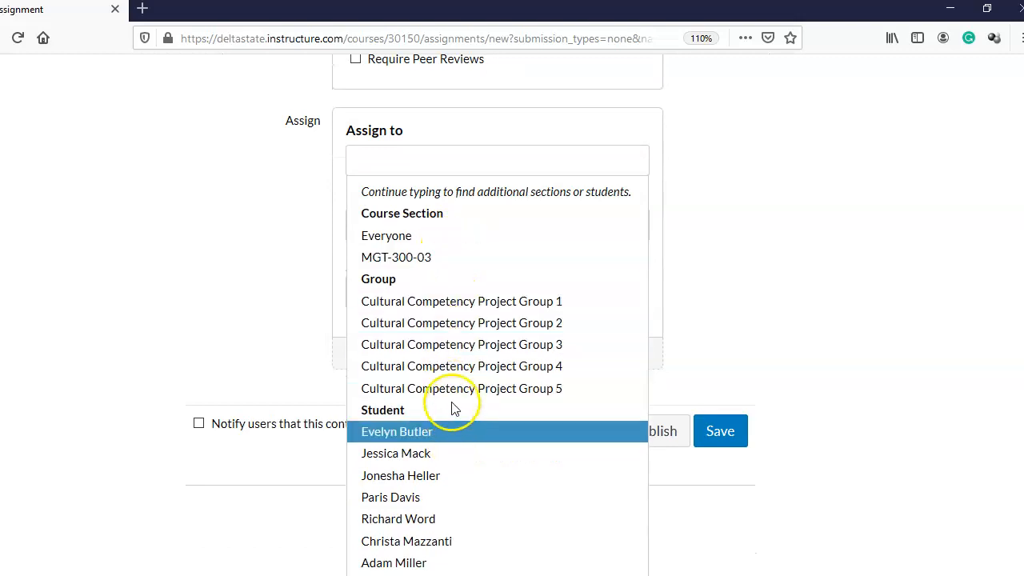
pyautogui.click(444, 322)
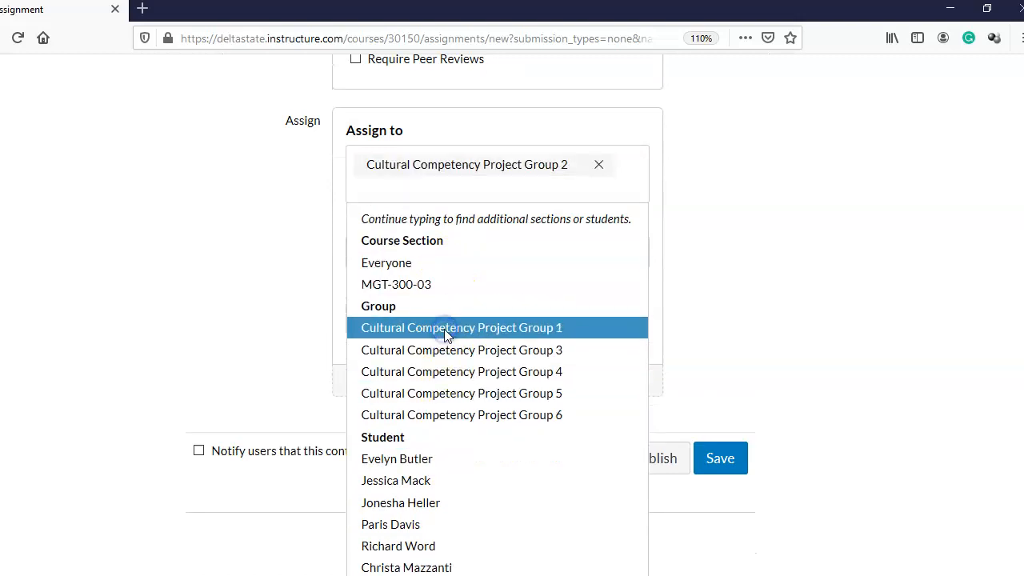
pyautogui.click(706, 176)
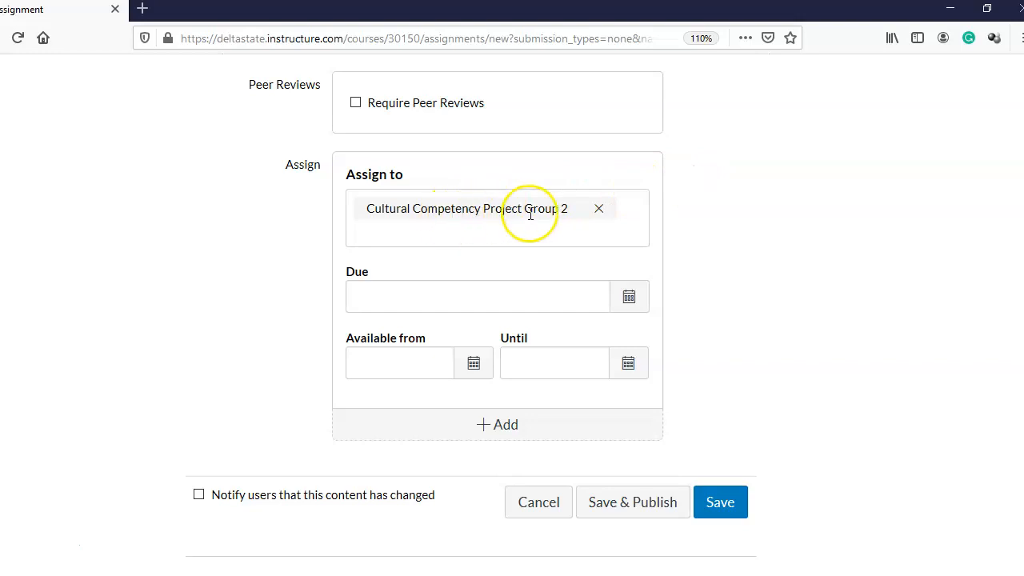
# Set the due date to Mar 20 11:59pm and save the assignment unpublished, continuing without section MGT-300-03
pyautogui.click(620, 296)
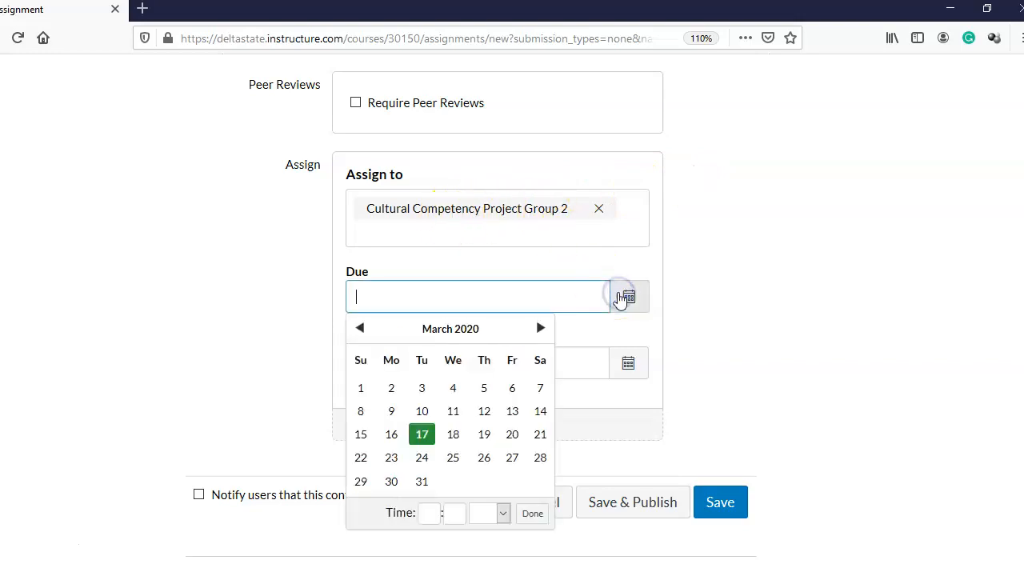
pyautogui.click(512, 438)
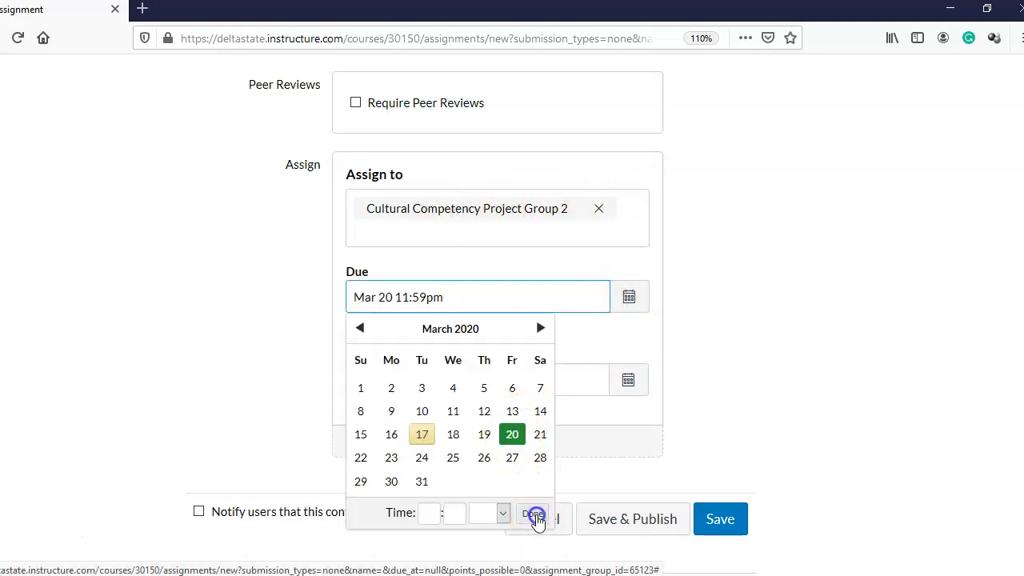
pyautogui.click(532, 513)
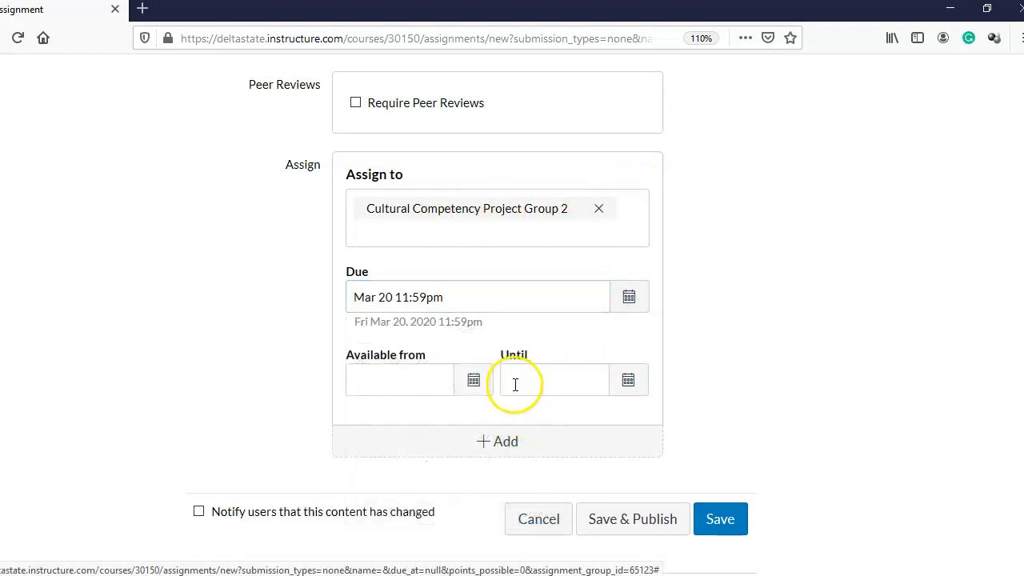
pyautogui.click(724, 522)
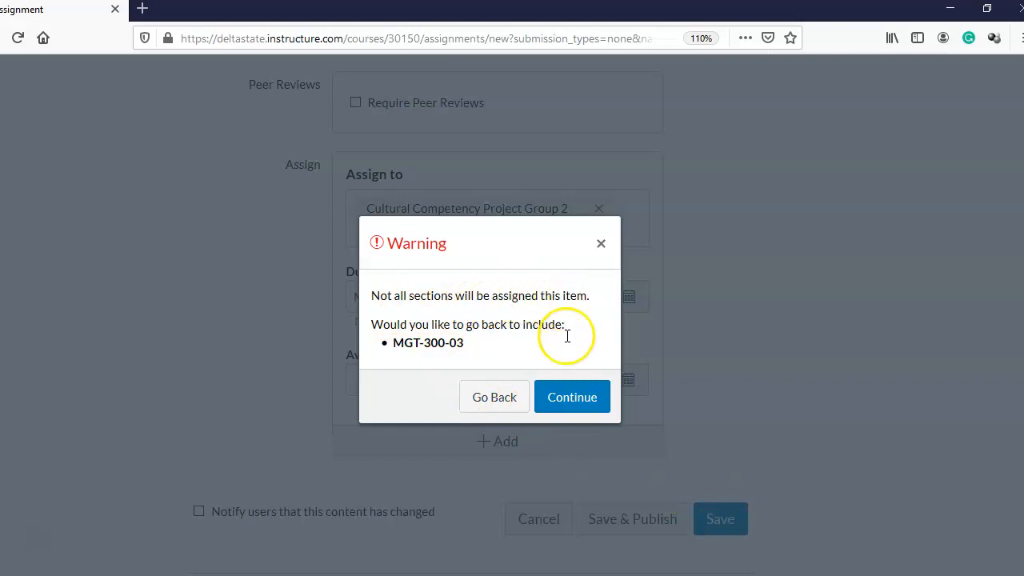
pyautogui.click(572, 398)
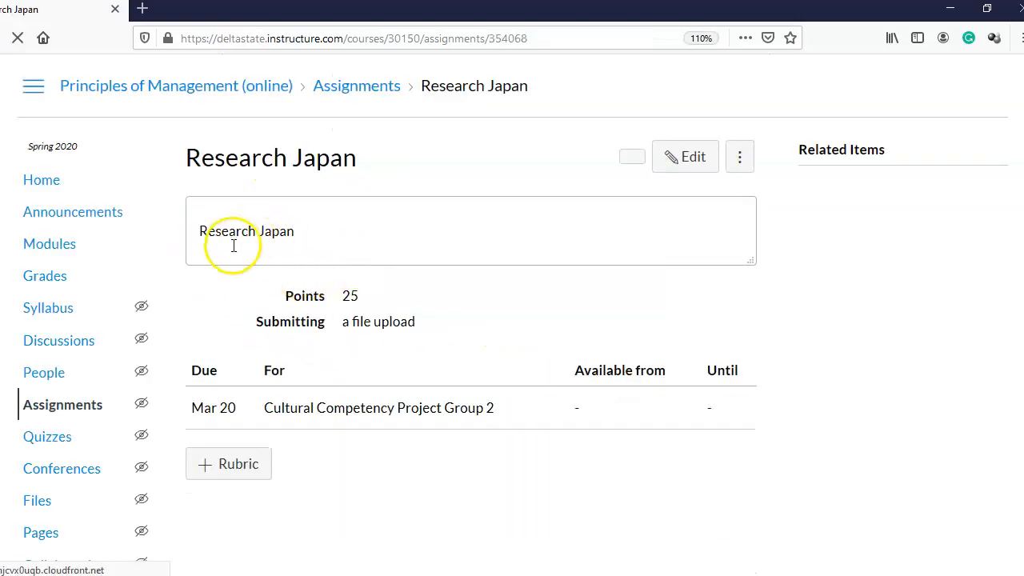
# Return to the assignment list and open Research Fiji for editing
pyautogui.click(356, 95)
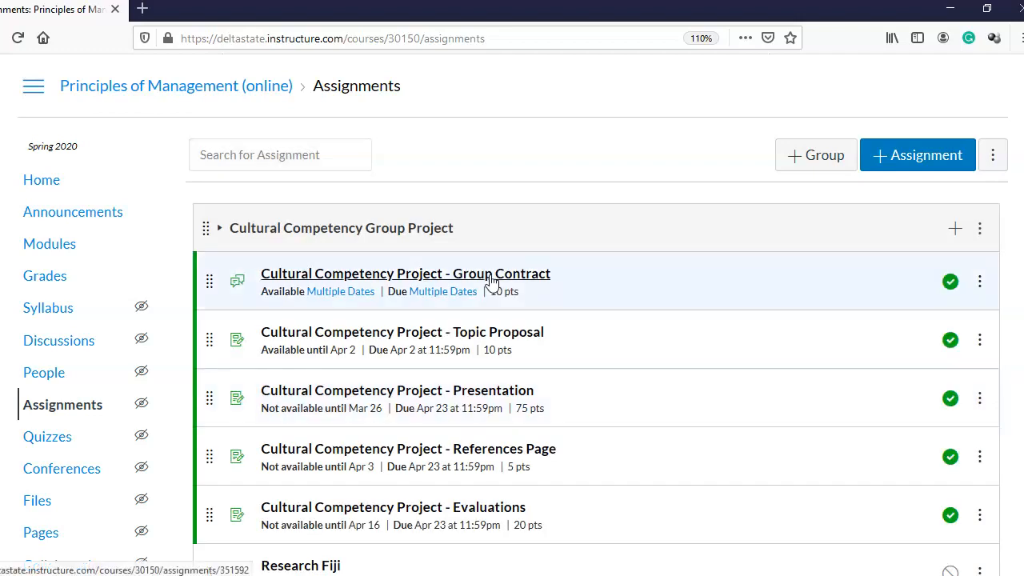
pyautogui.scroll(-5, 491, 281)
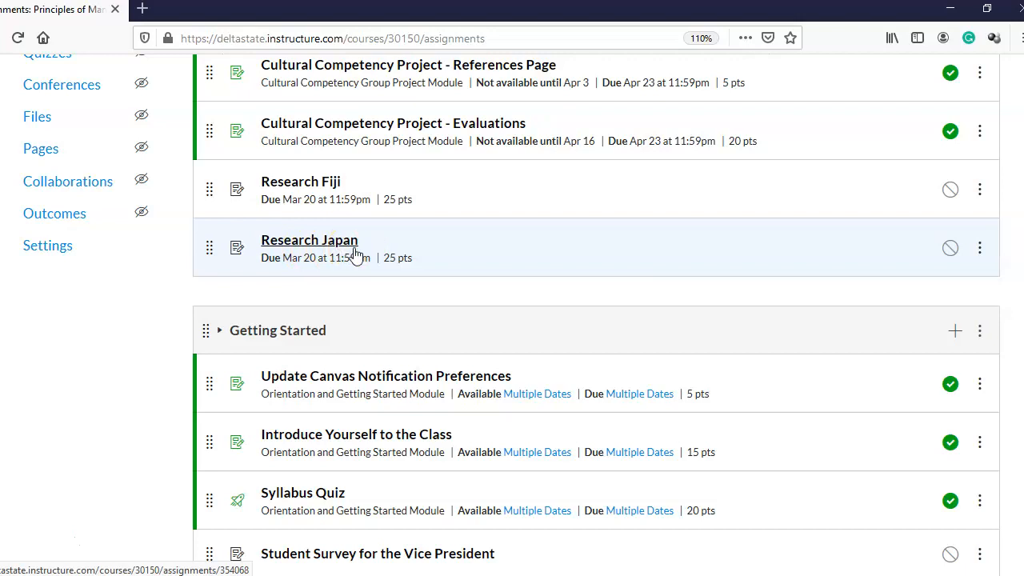
pyautogui.click(300, 183)
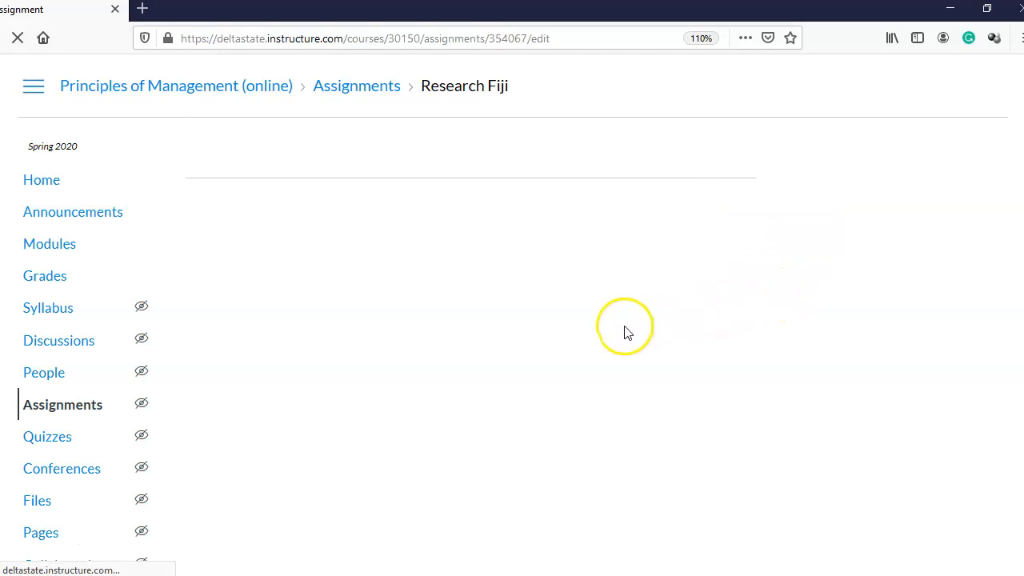
# Remove Cultural Competency Project Group 1 from Research Fiji's assignees and turn off its group assignment option
pyautogui.scroll(-10, 640, 344)
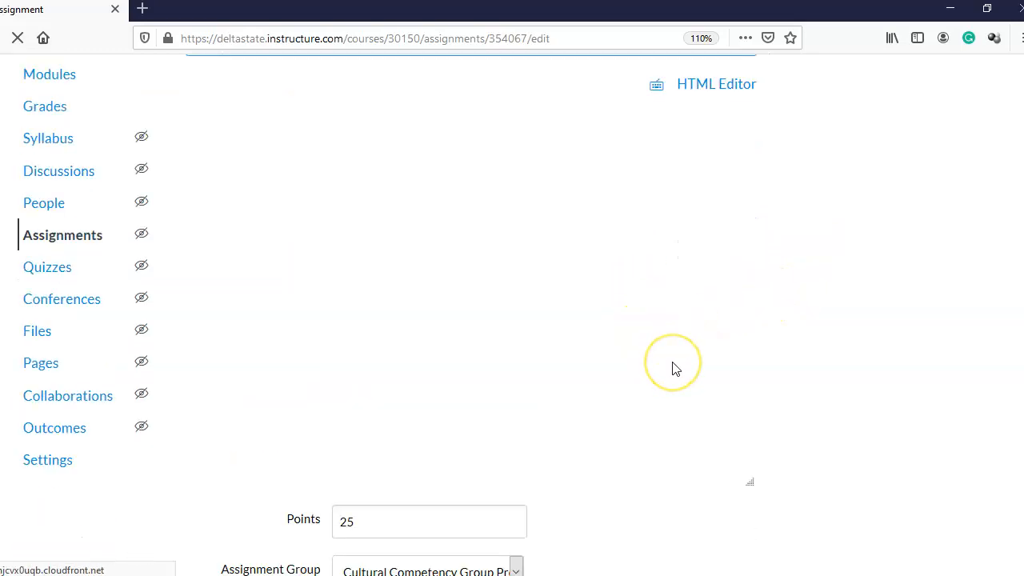
pyautogui.scroll(-8, 672, 368)
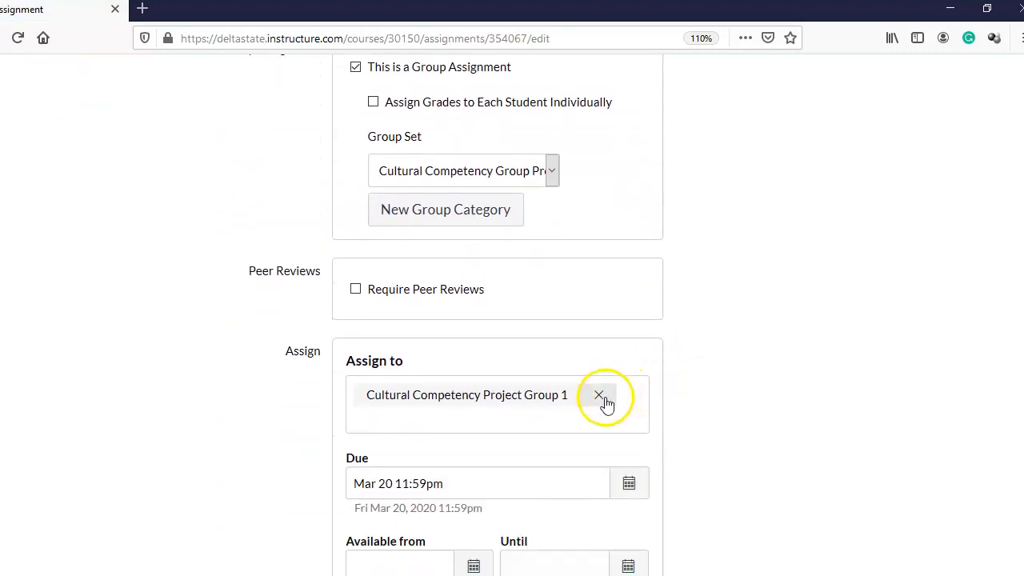
pyautogui.click(599, 397)
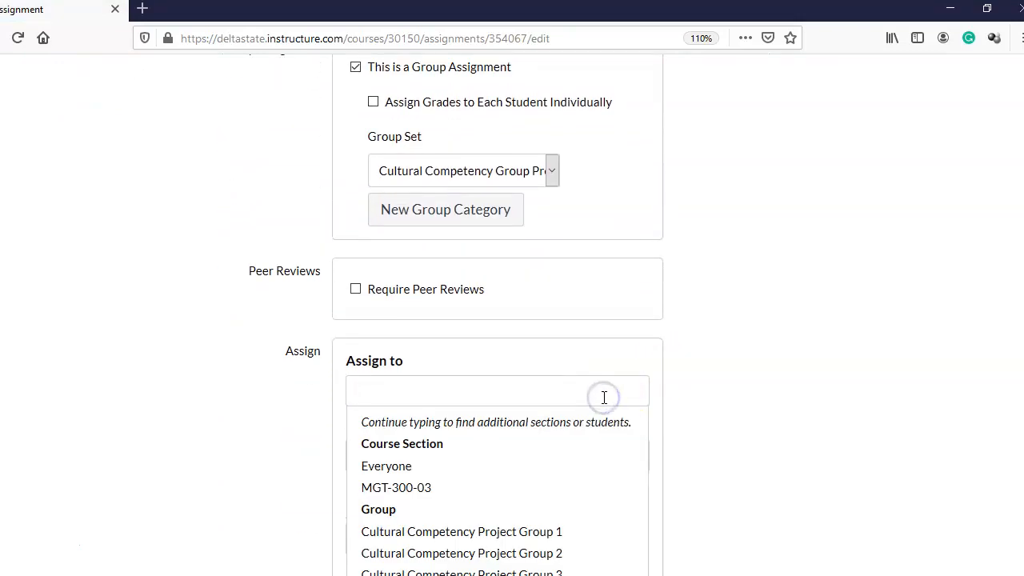
pyautogui.scroll(5, 679, 308)
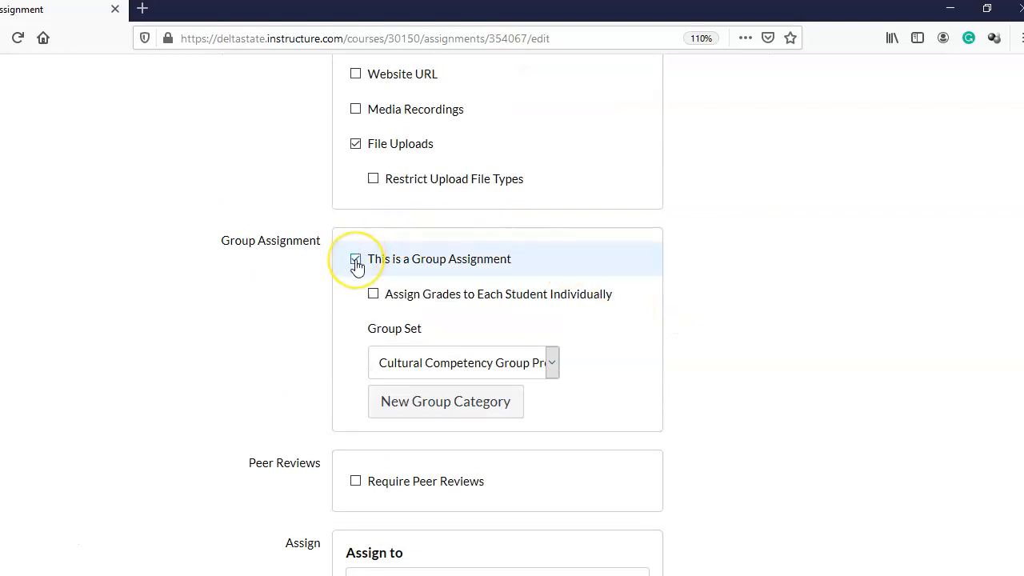
pyautogui.click(355, 260)
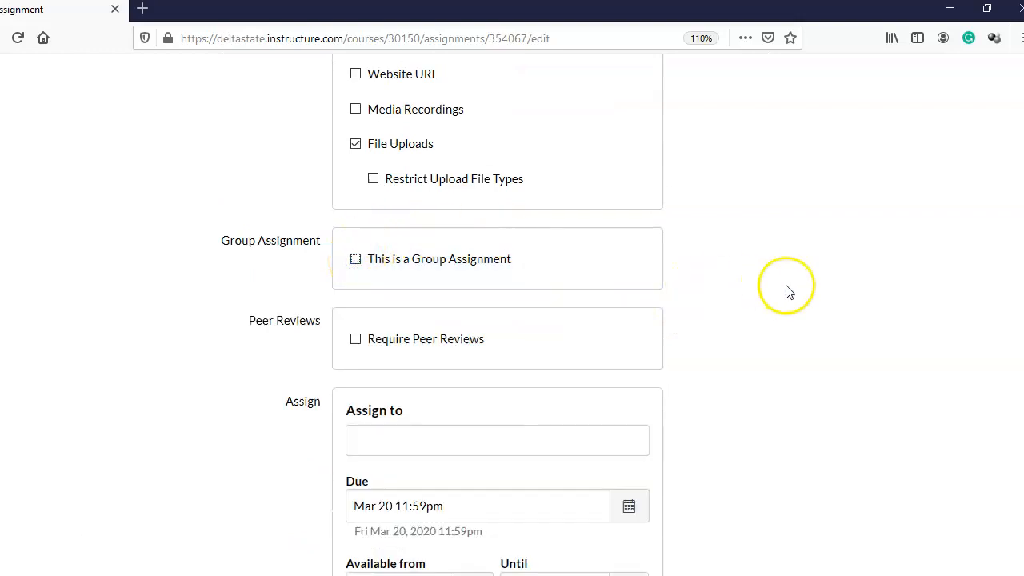
# Assign Research Fiji to one individual student found by name and save it, continuing without section MGT-300-03
pyautogui.scroll(-5, 787, 290)
pyautogui.click(509, 256)
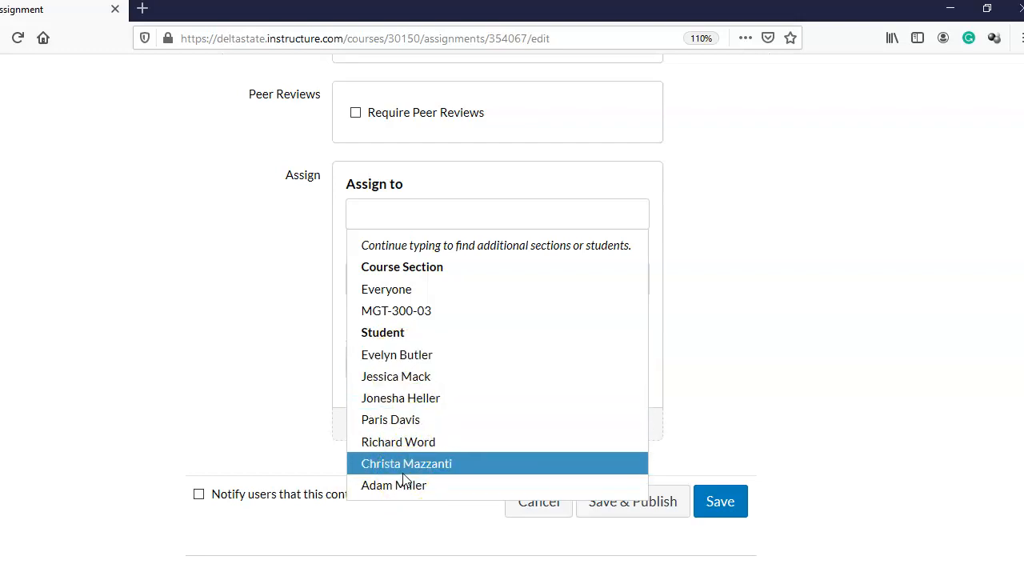
pyautogui.click(393, 217)
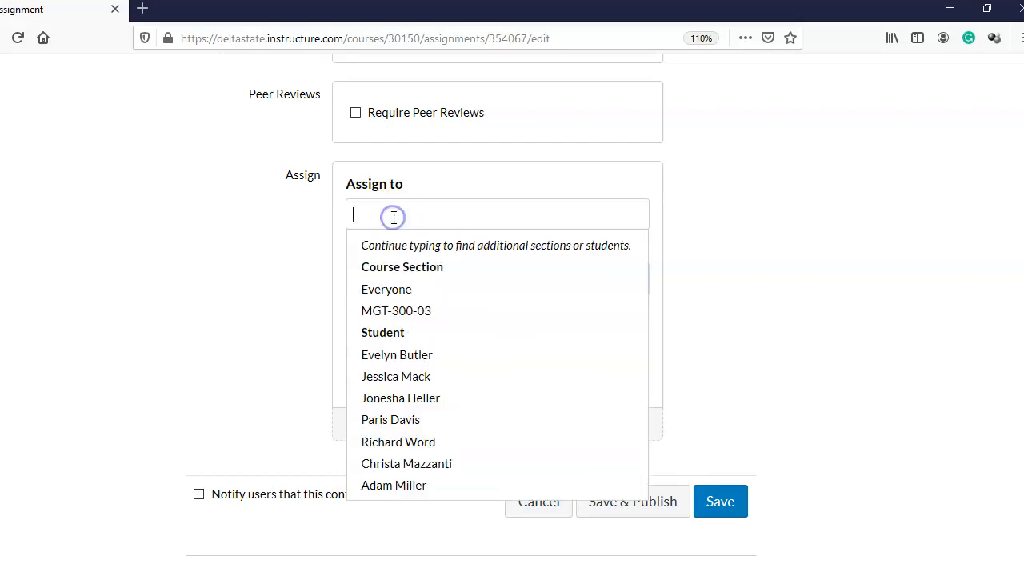
pyautogui.write('tre')
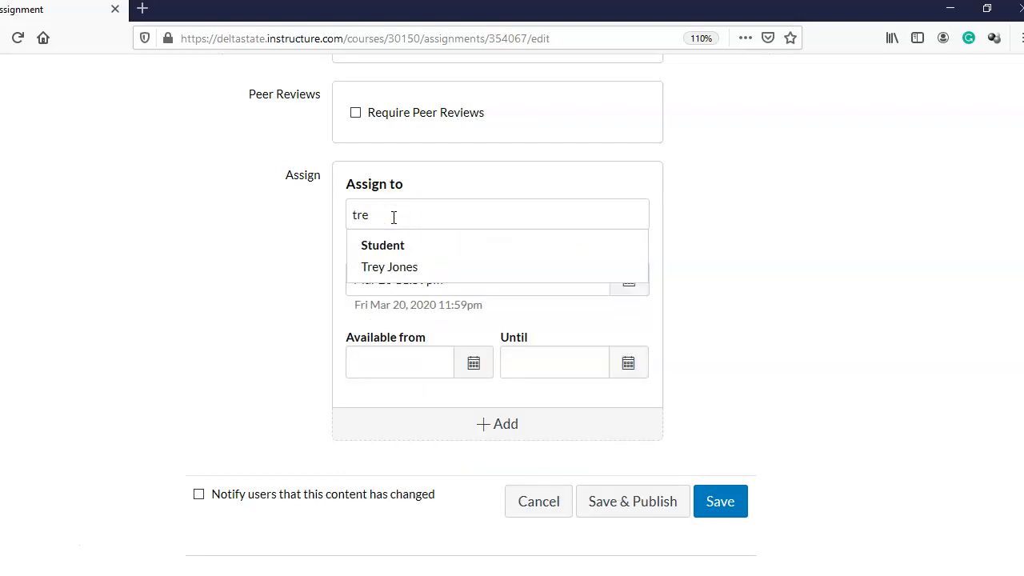
pyautogui.click(387, 270)
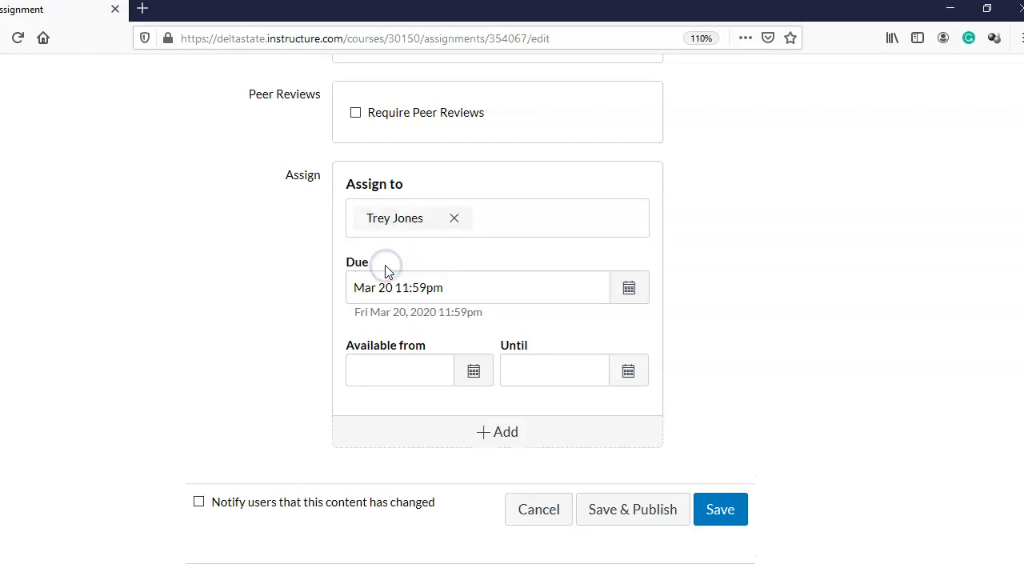
pyautogui.click(799, 232)
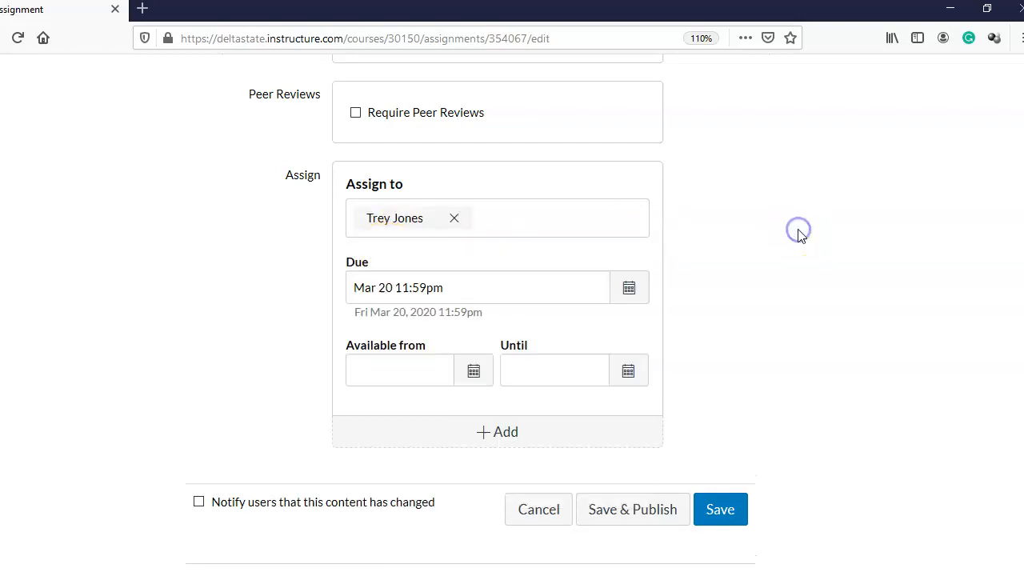
pyautogui.click(720, 509)
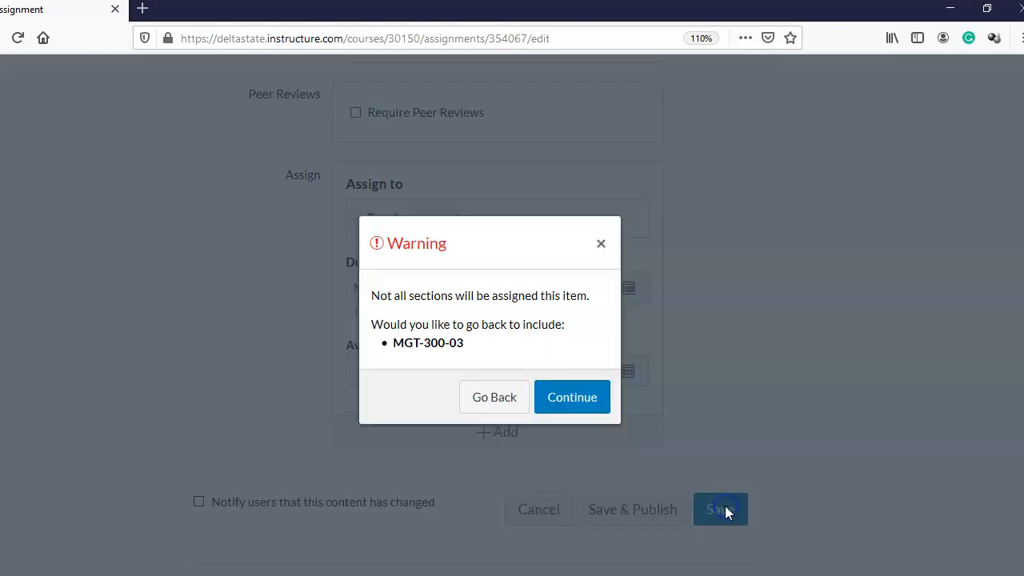
pyautogui.click(571, 397)
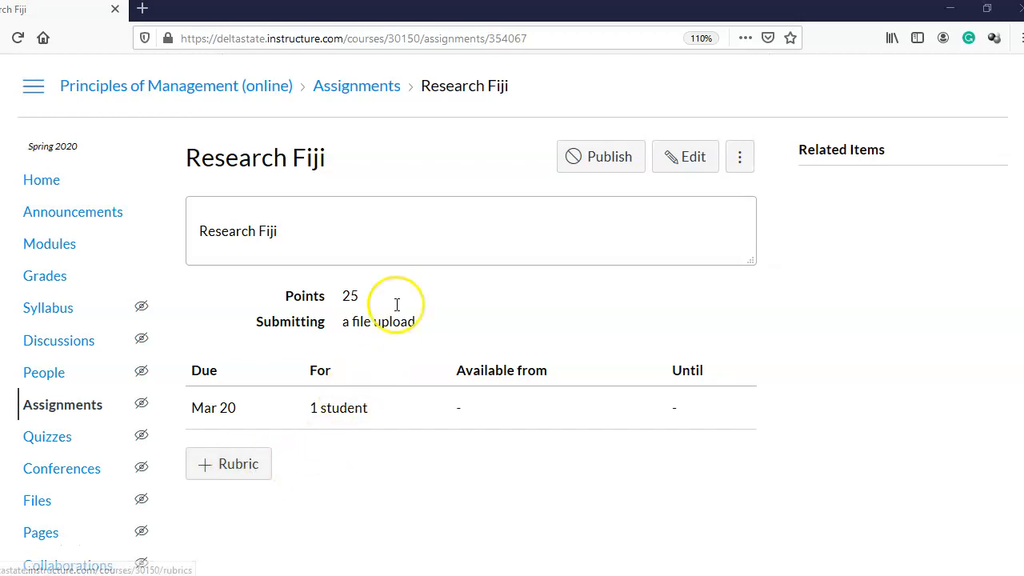
# Return to the assignment list and open Research Japan for editing, going to its assignee settings
pyautogui.click(336, 86)
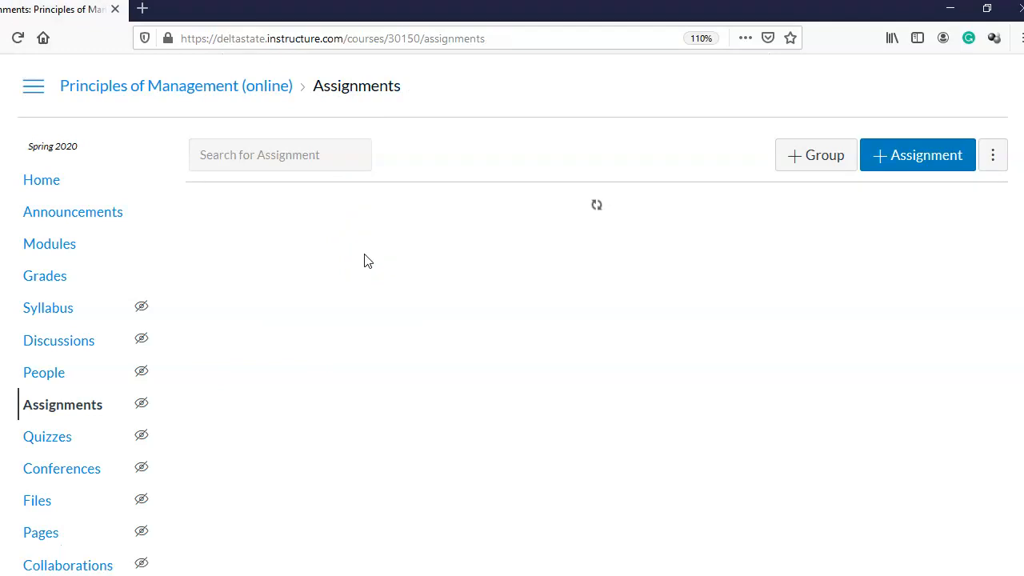
pyautogui.scroll(-4, 360, 340)
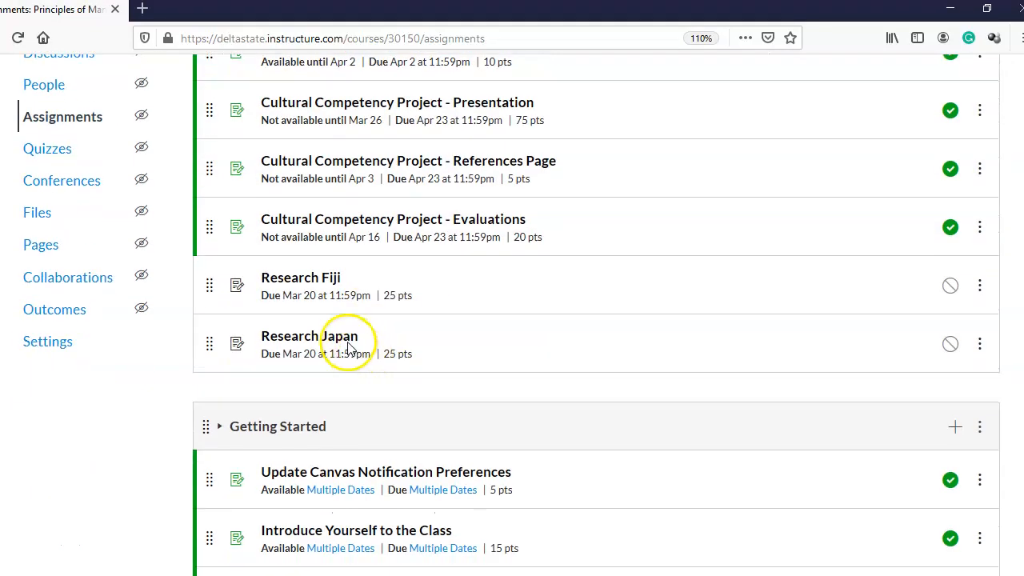
pyautogui.click(297, 340)
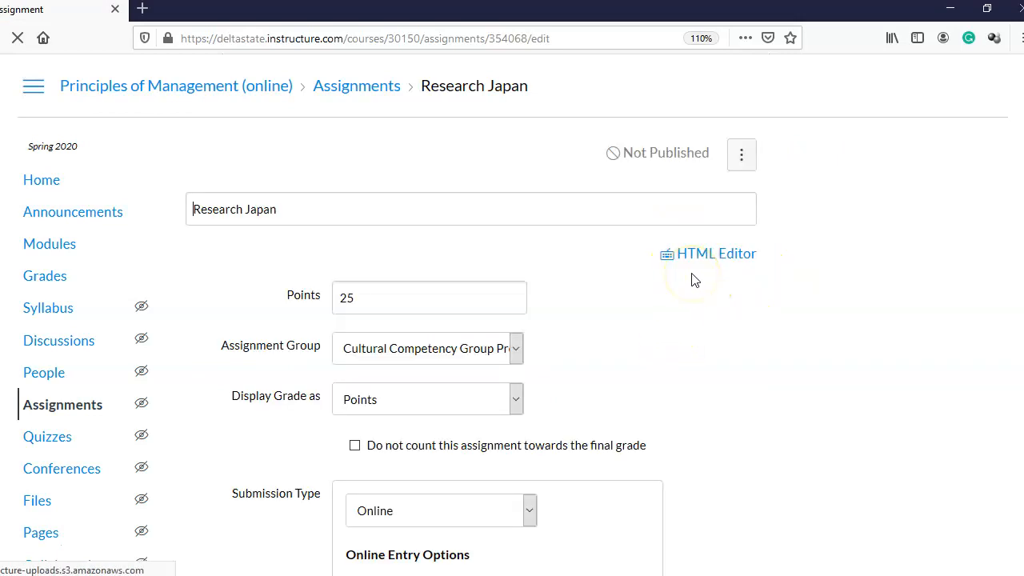
pyautogui.scroll(-12, 675, 312)
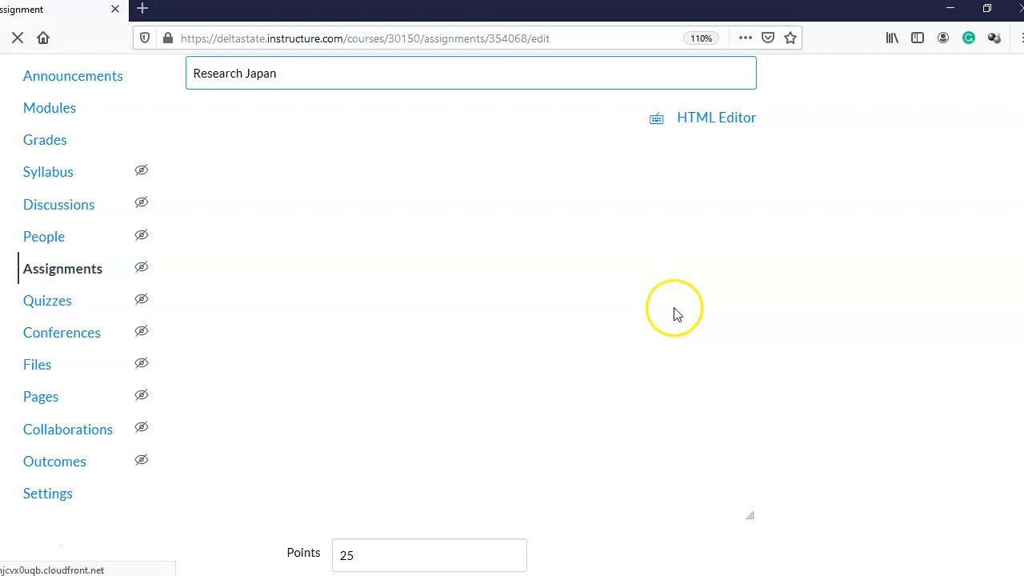
pyautogui.scroll(-4, 675, 318)
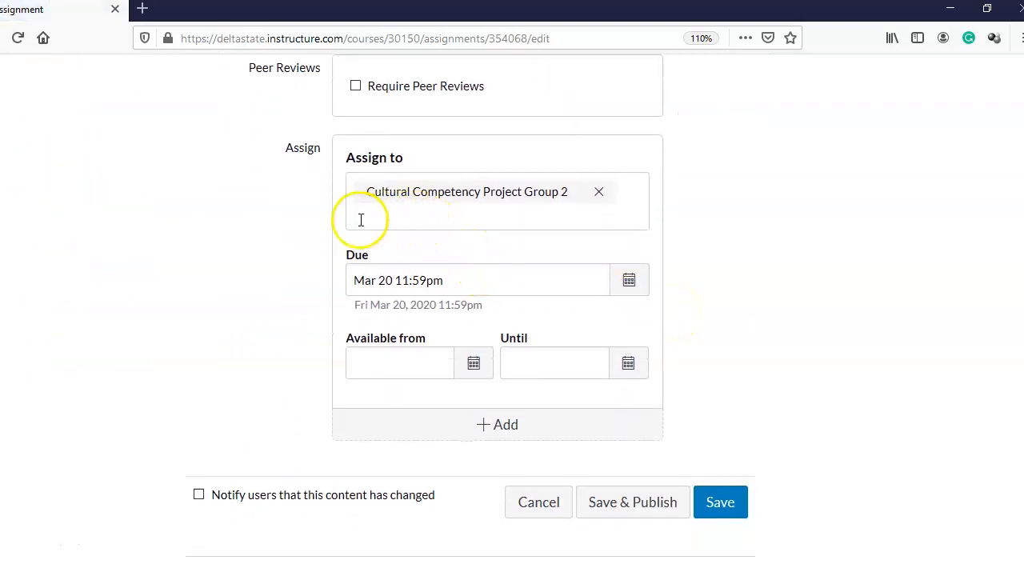
# Add Cultural Competency Project Groups 4 and 6 to Research Japan's assignees and save it, continuing without section MGT-300-03
pyautogui.click(364, 219)
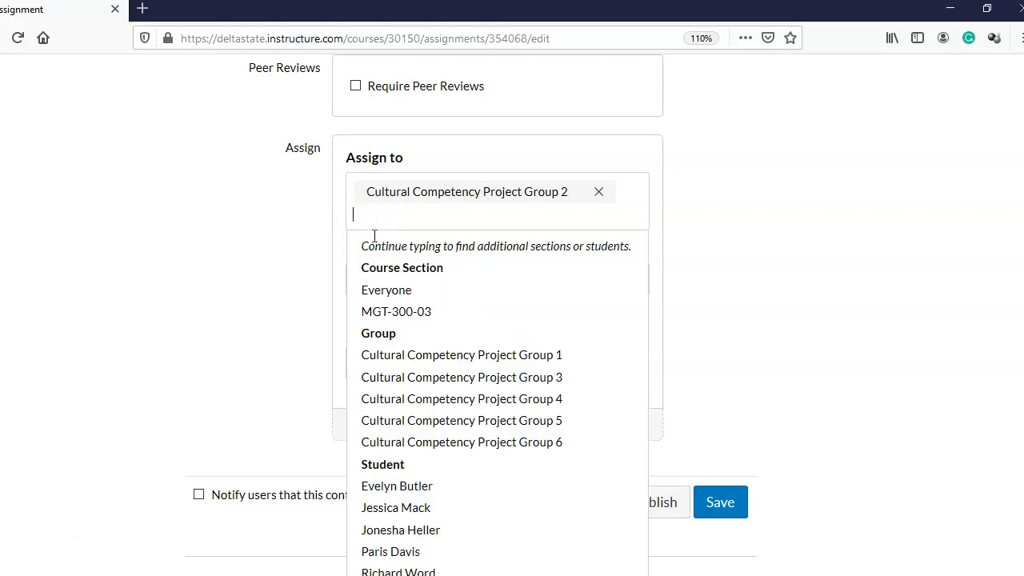
pyautogui.click(398, 400)
pyautogui.click(390, 244)
pyautogui.click(382, 245)
pyautogui.click(435, 448)
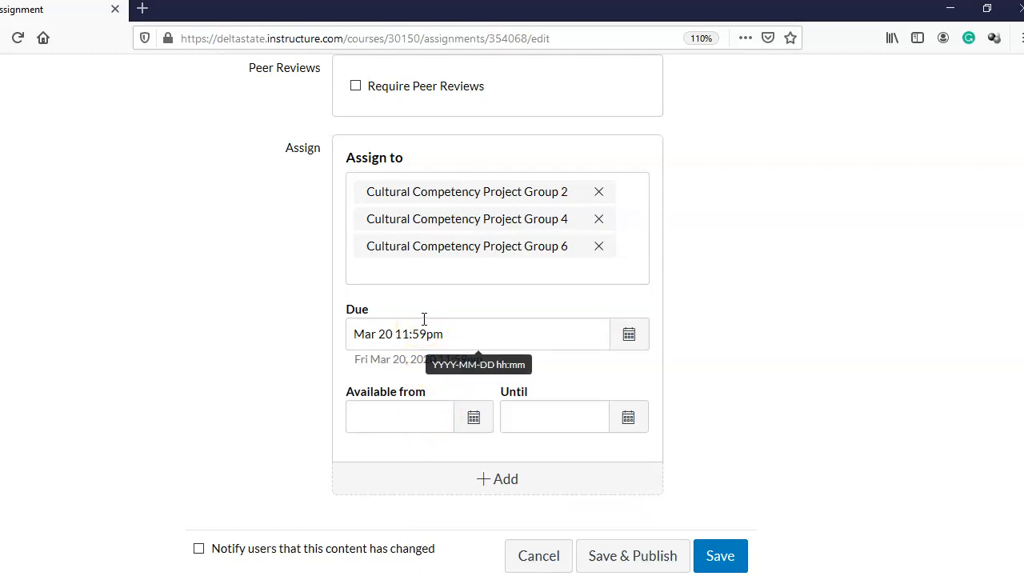
pyautogui.click(742, 558)
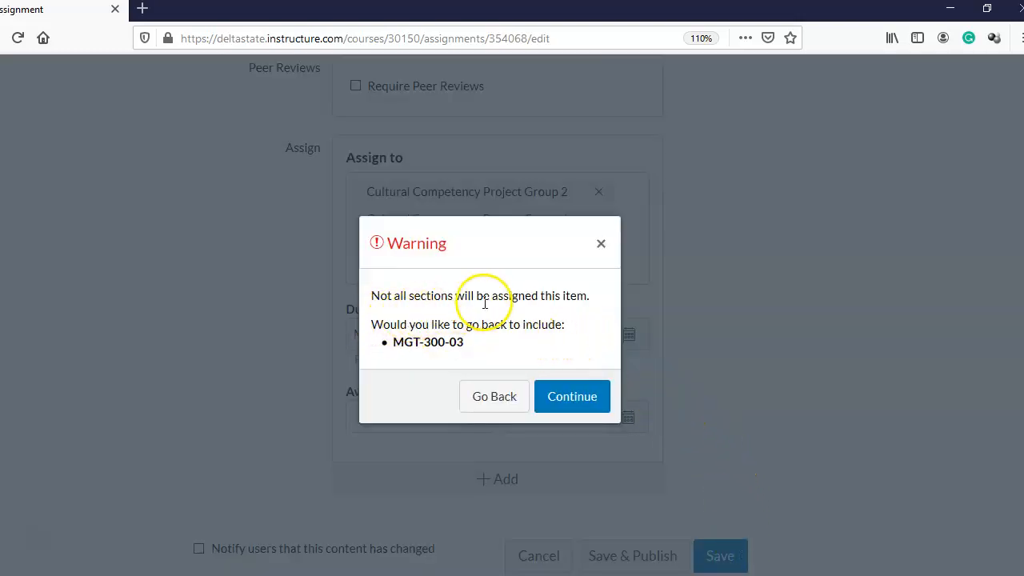
pyautogui.click(587, 401)
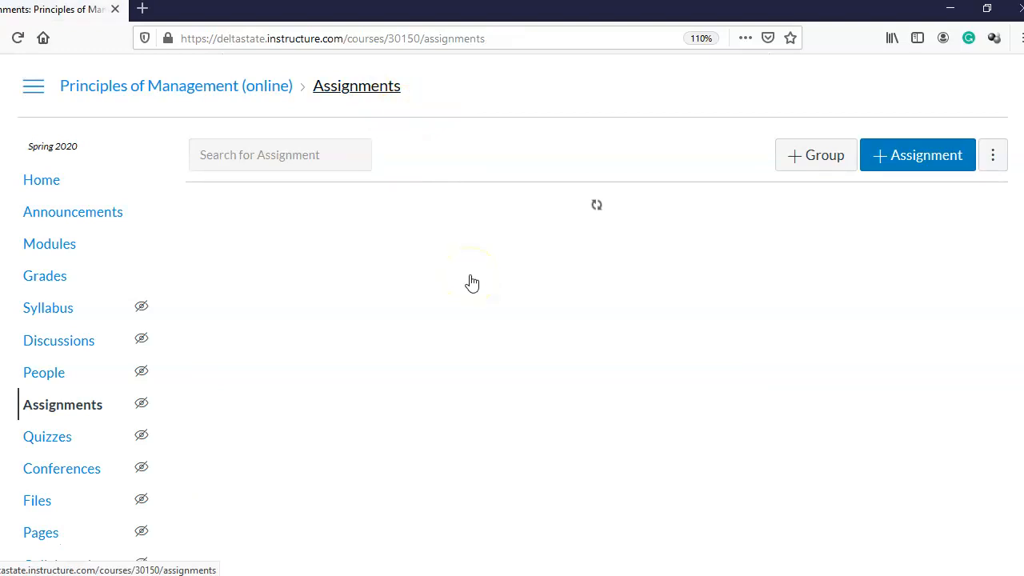
# Return to the assignment list and open Research Fiji for editing, going to its assignee settings
pyautogui.scroll(-3, 468, 280)
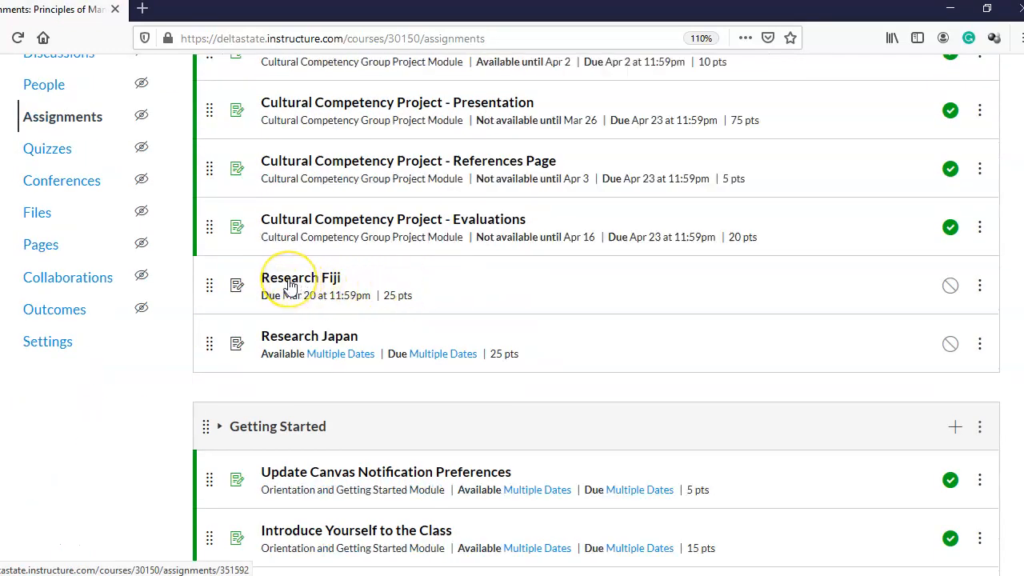
pyautogui.click(289, 282)
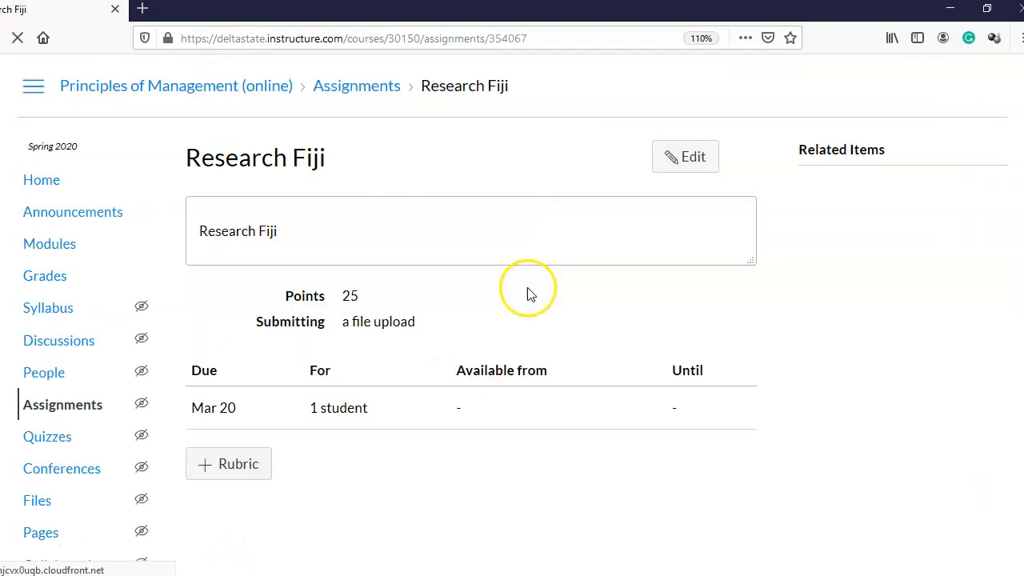
pyautogui.click(684, 164)
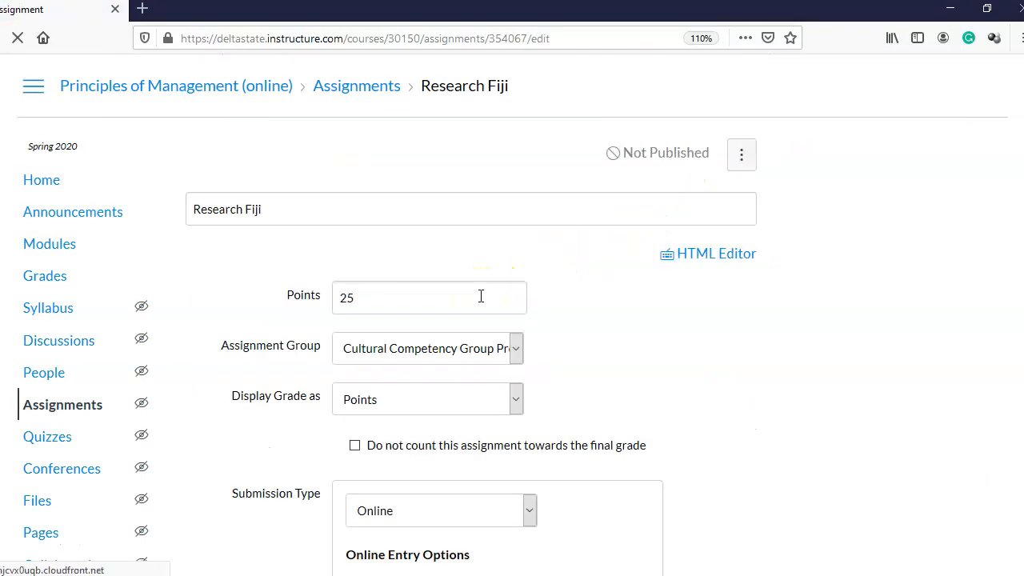
pyautogui.scroll(-7, 715, 356)
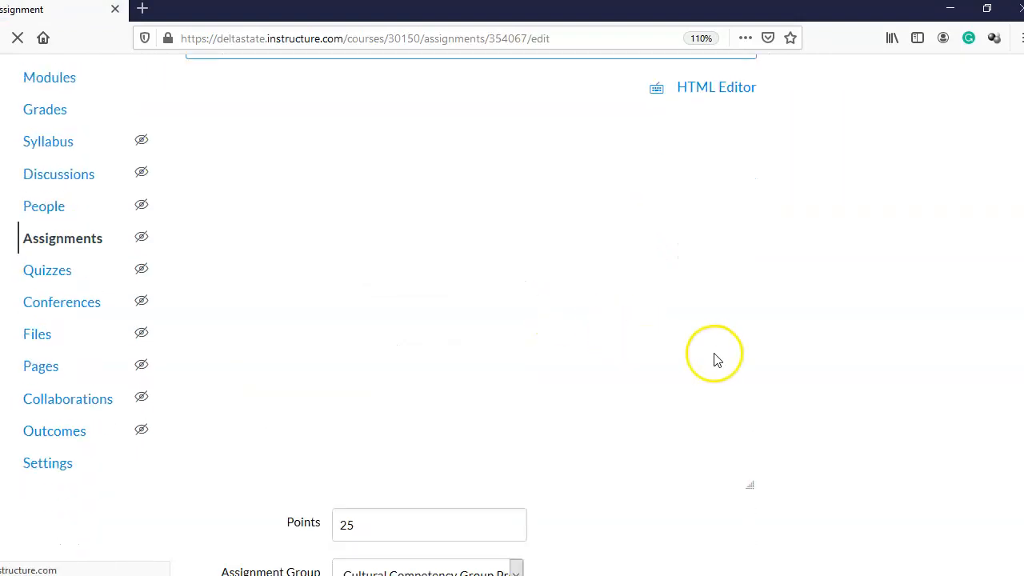
pyautogui.scroll(-7, 566, 368)
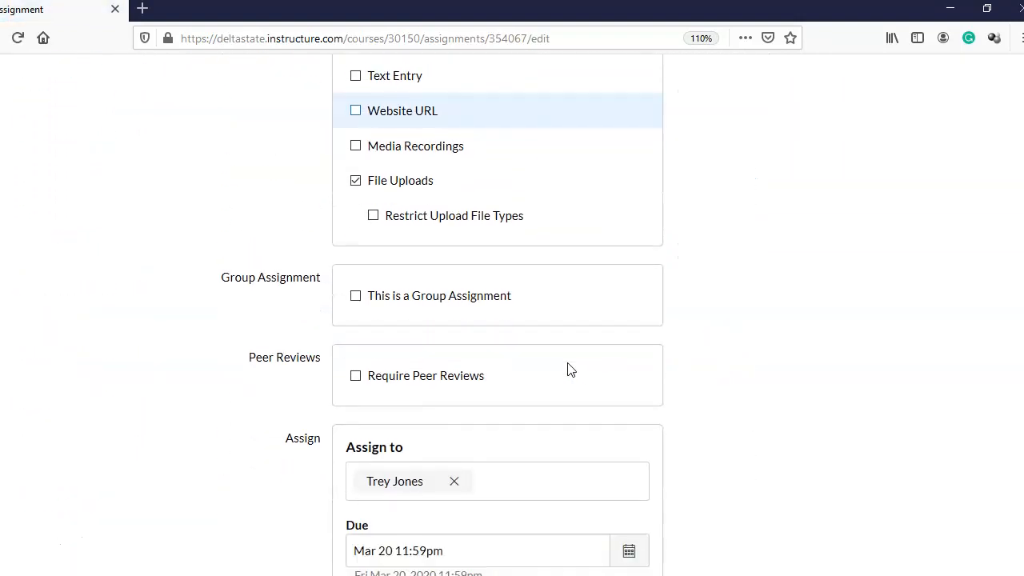
# Replace the individual student in Research Fiji's assignees with Everyone
pyautogui.click(453, 252)
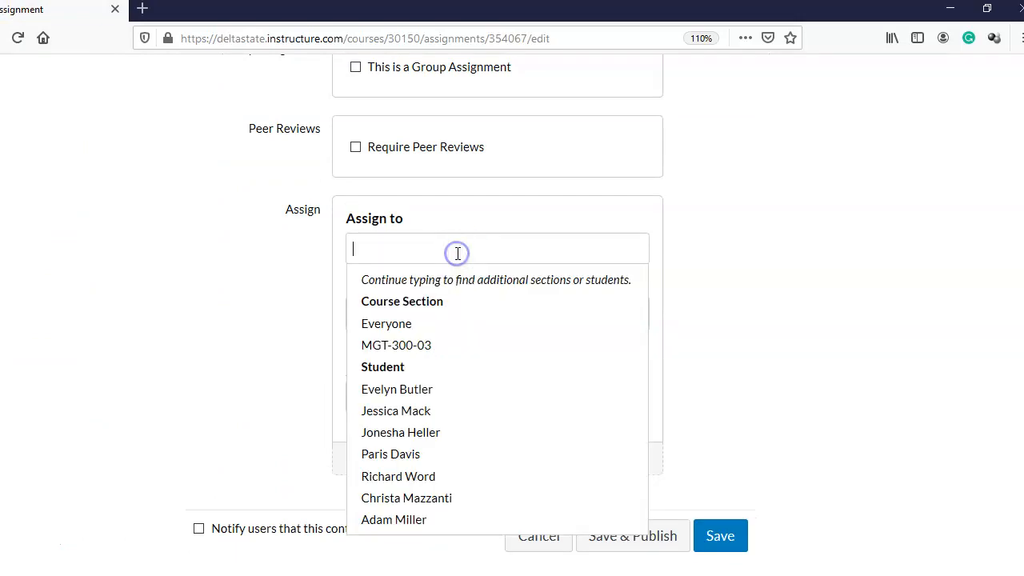
pyautogui.click(407, 323)
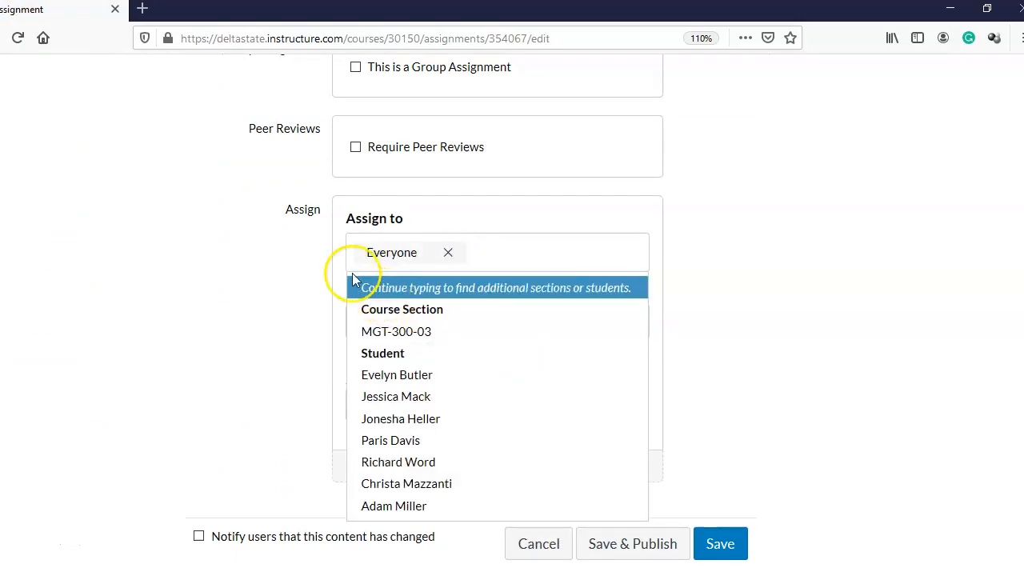
pyautogui.click(742, 240)
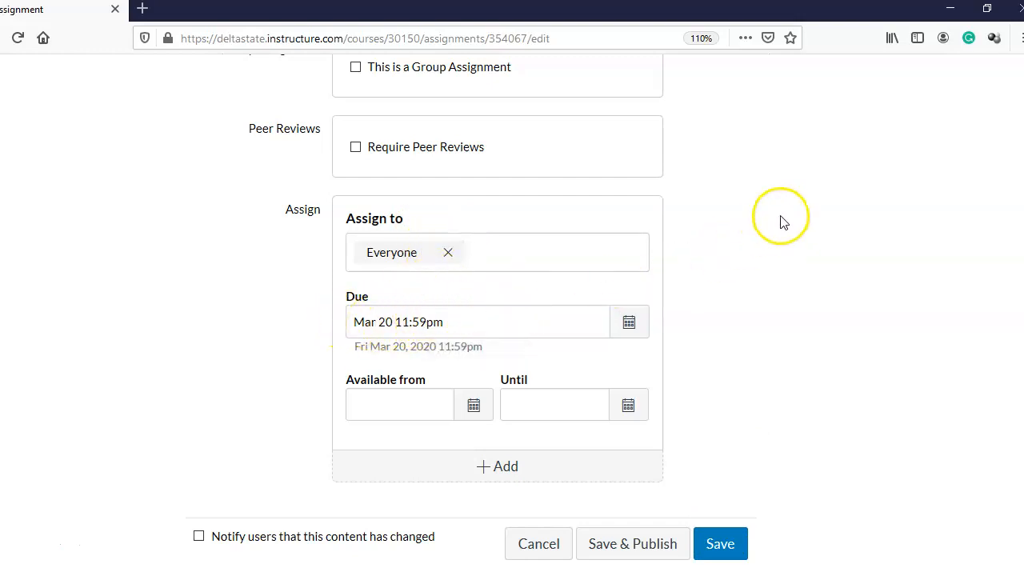
pyautogui.scroll(-1, 780, 220)
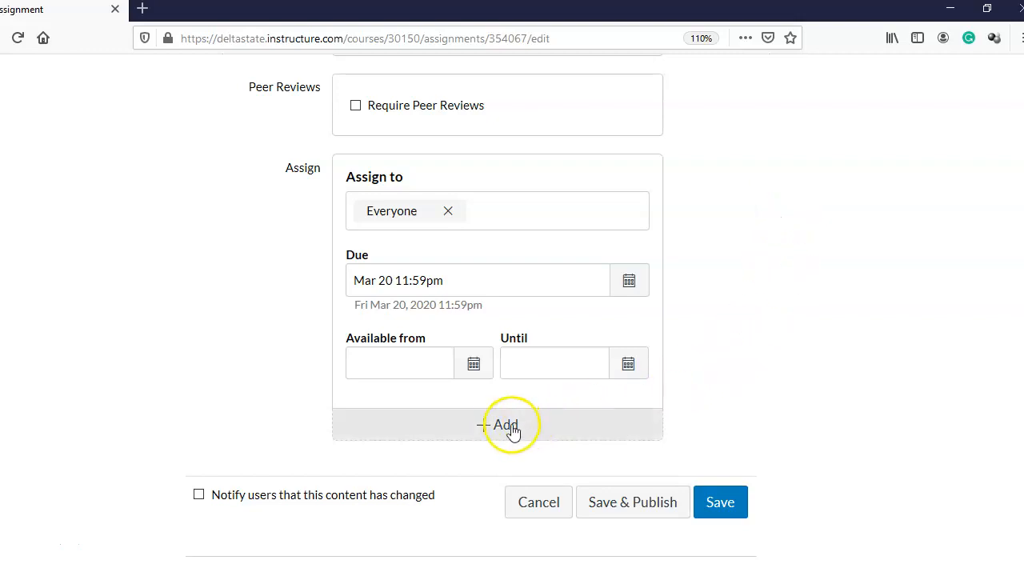
pyautogui.click(484, 428)
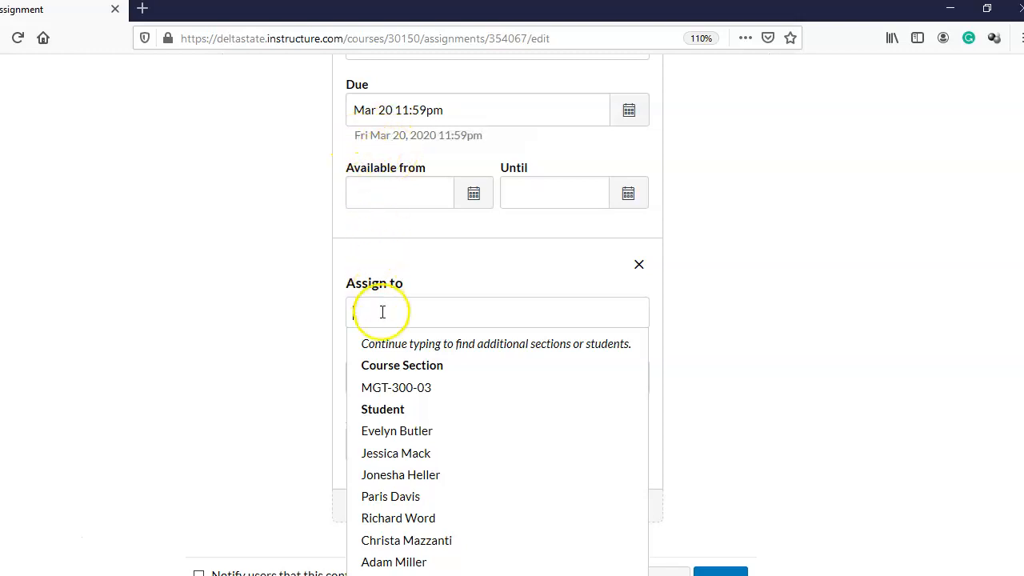
pyautogui.click(640, 265)
pyautogui.click(642, 201)
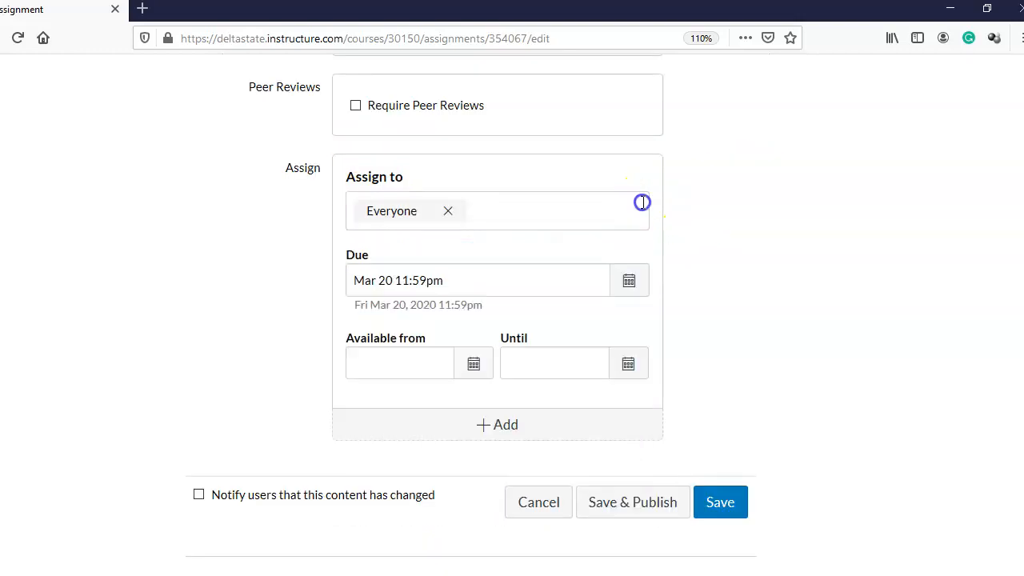
pyautogui.click(772, 190)
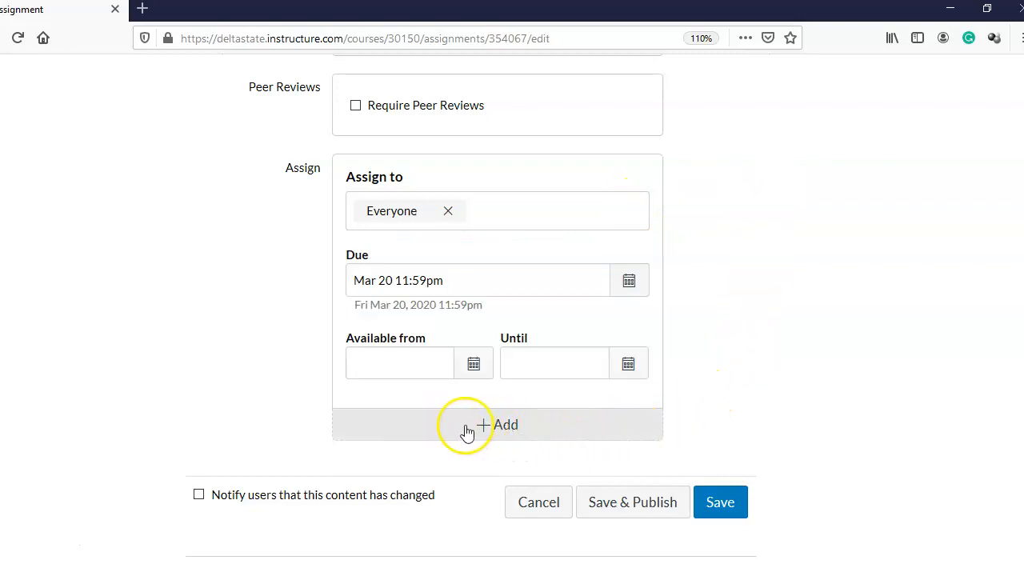
# Add a second assignee block to Research Fiji and assign it to one individual student found by name
pyautogui.click(494, 426)
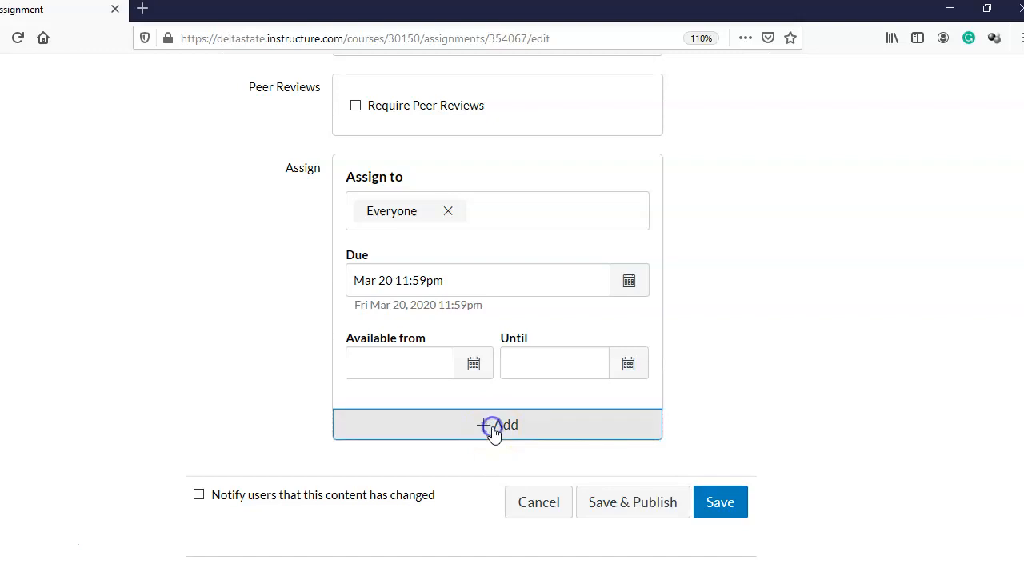
pyautogui.scroll(-2, 509, 422)
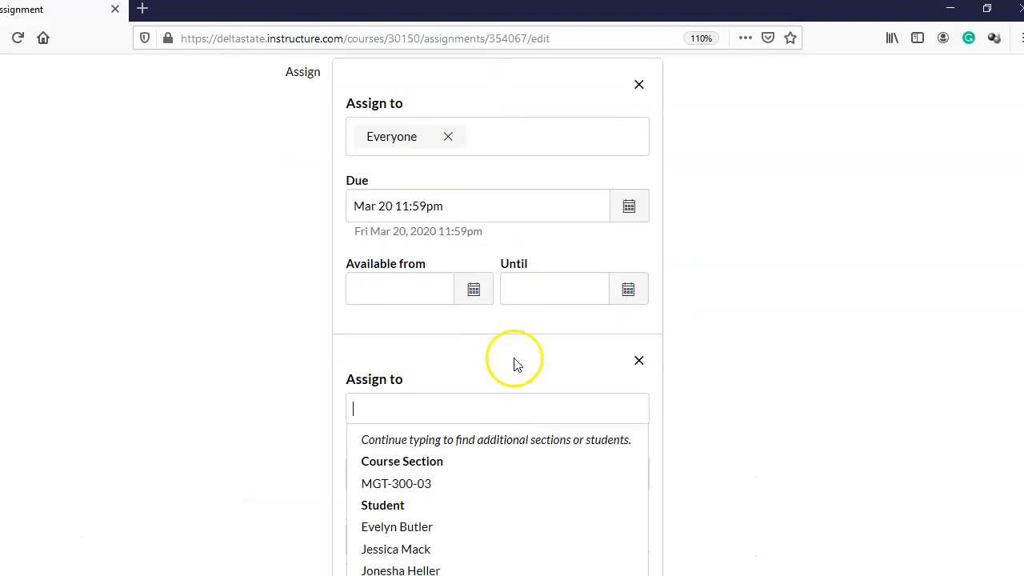
pyautogui.click(392, 407)
pyautogui.write('tre')
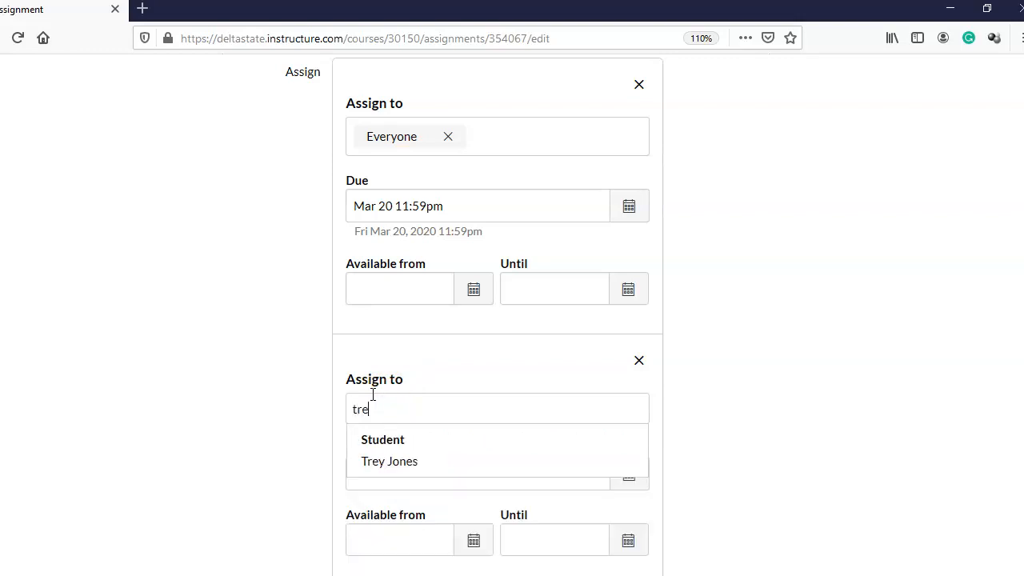
pyautogui.click(376, 462)
pyautogui.click(695, 422)
pyautogui.scroll(-3, 695, 422)
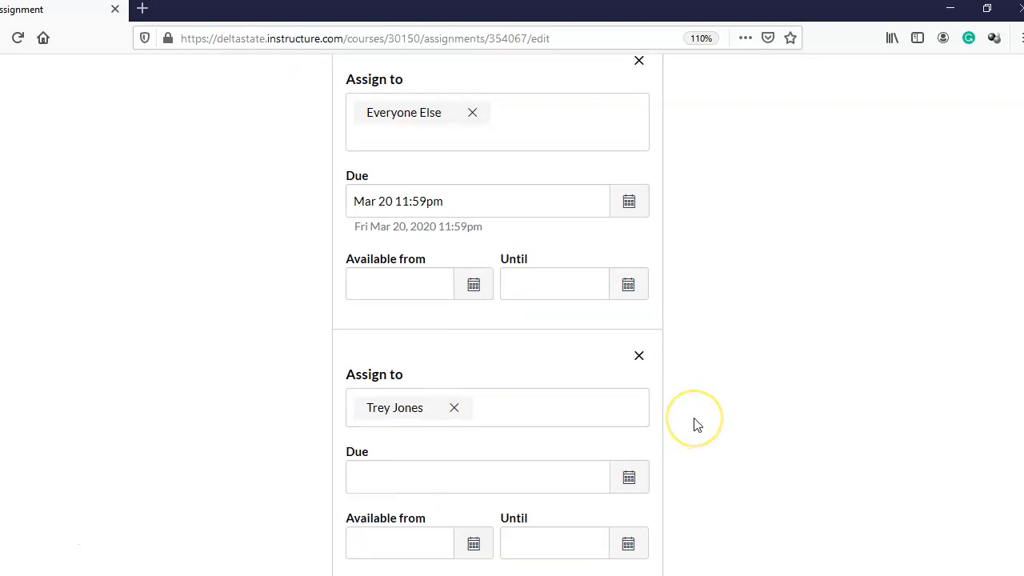
# Set the individual student's due date to Mar 23 11:59pm
pyautogui.scroll(4, 675, 389)
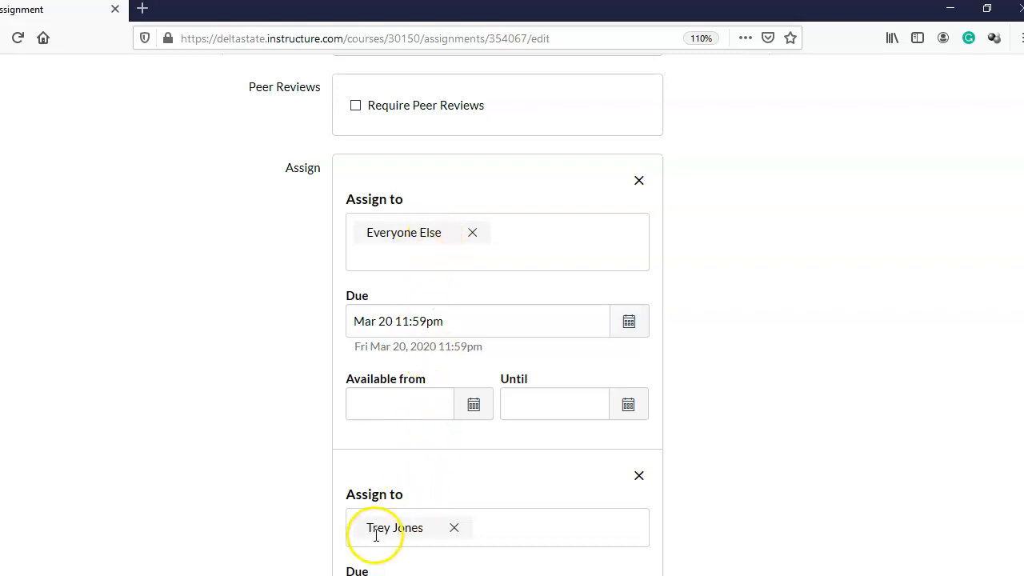
pyautogui.scroll(-6, 693, 320)
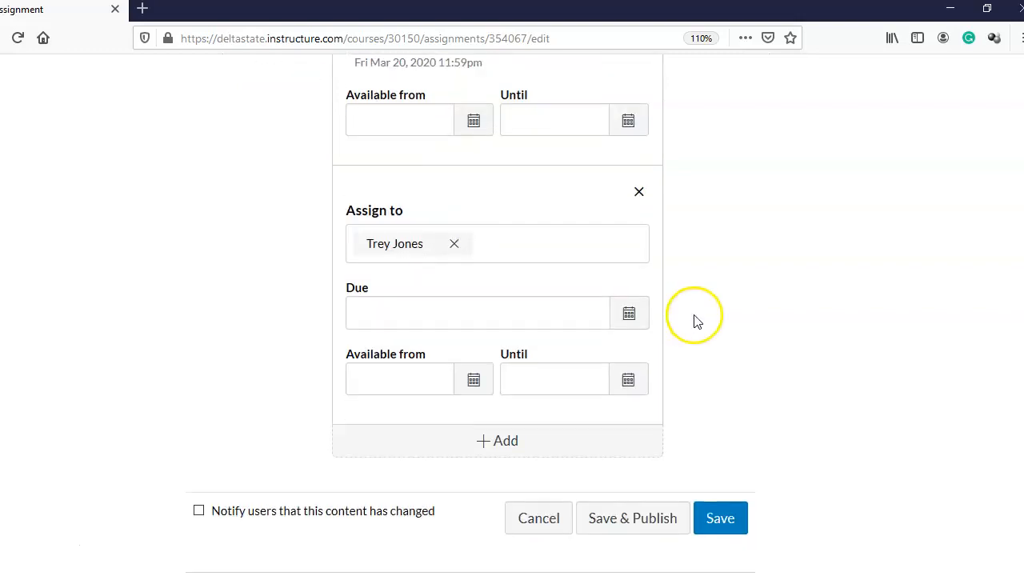
pyautogui.click(635, 312)
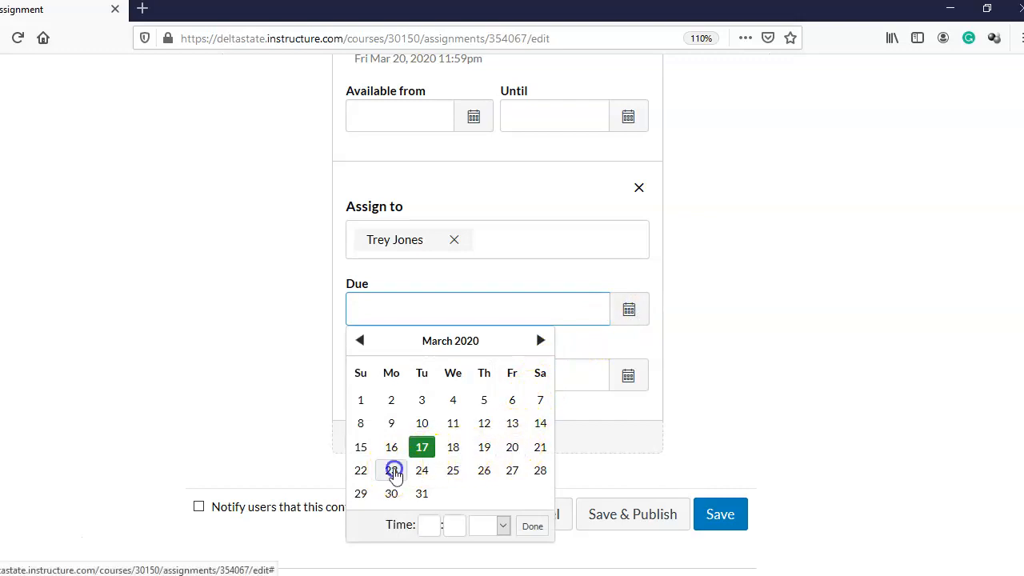
pyautogui.click(392, 471)
pyautogui.click(531, 525)
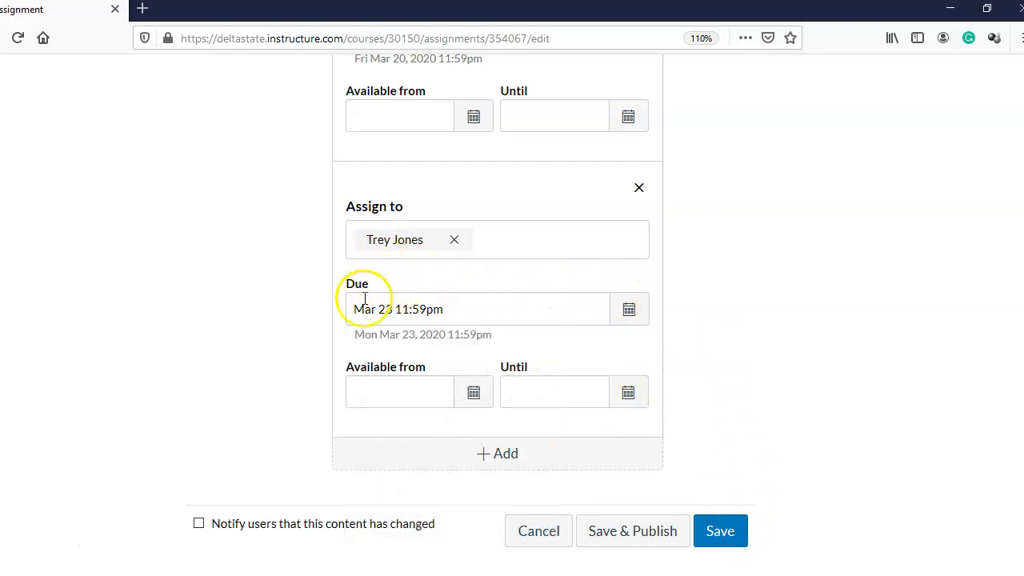
# Add a third assignee block to Research Fiji and assign it to another individual student from the suggested list
pyautogui.scroll(2, 394, 240)
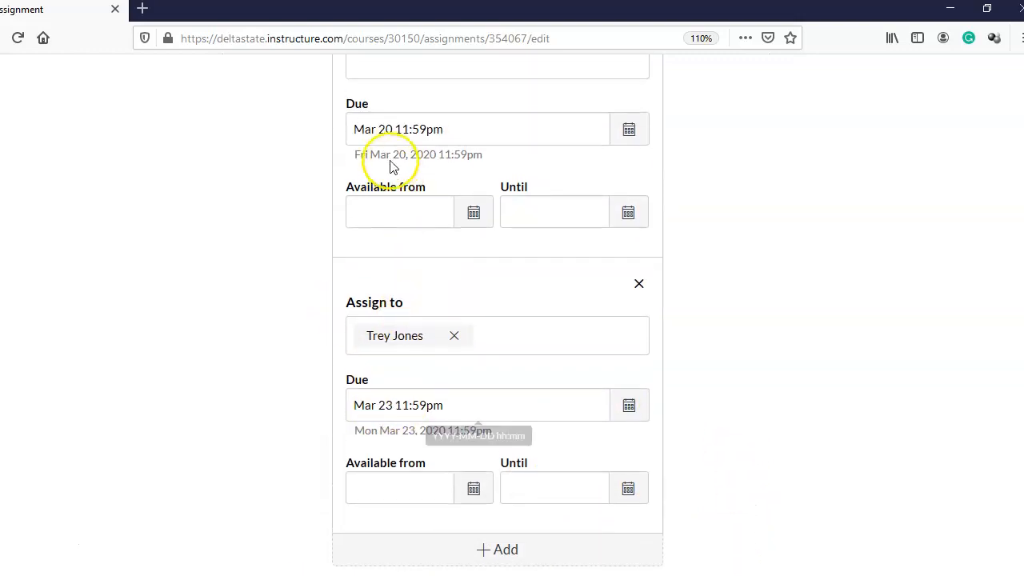
pyautogui.scroll(2, 365, 120)
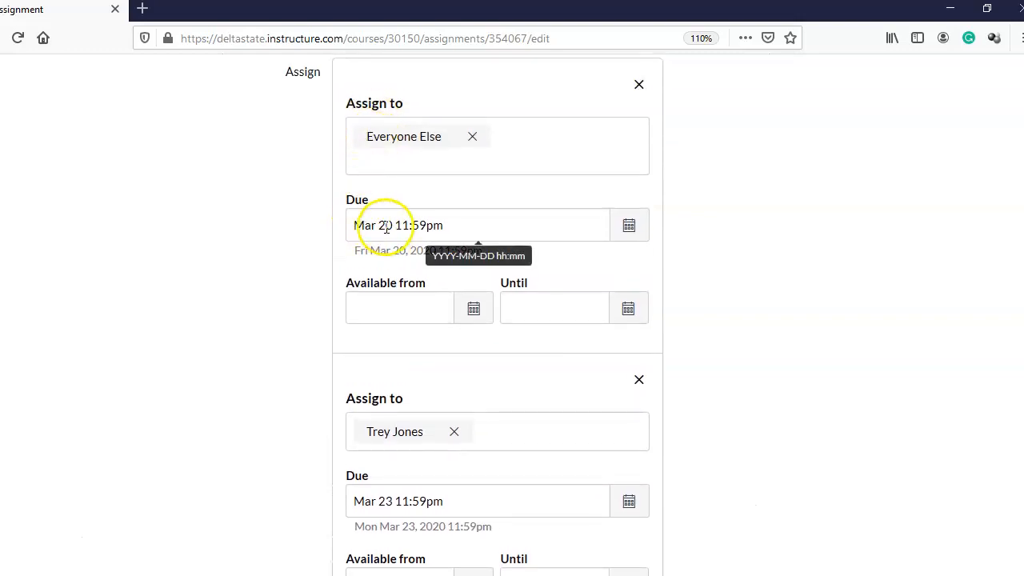
pyautogui.scroll(-4, 423, 247)
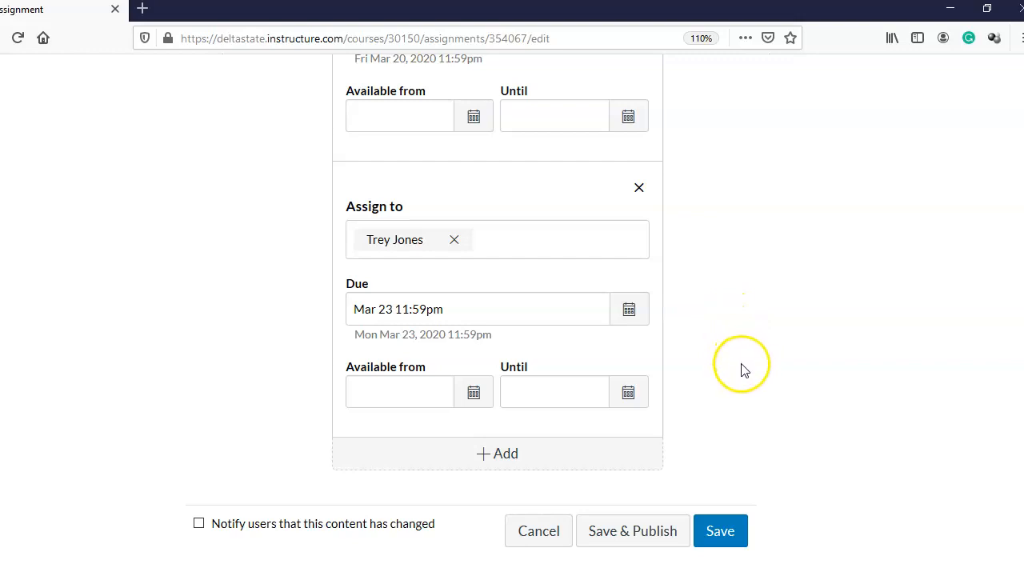
pyautogui.scroll(2, 333, 317)
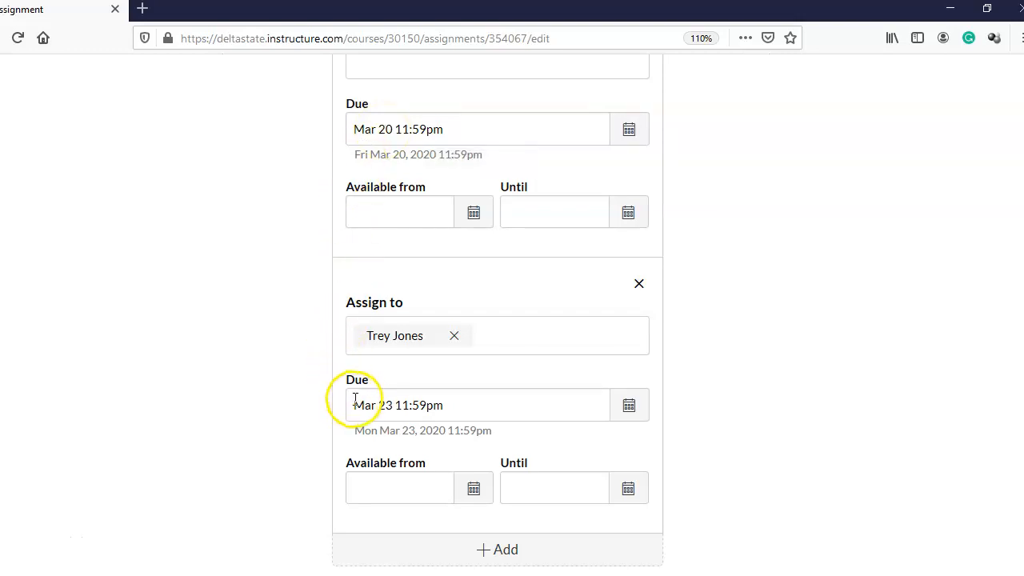
pyautogui.scroll(-2, 415, 404)
pyautogui.scroll(-1, 414, 404)
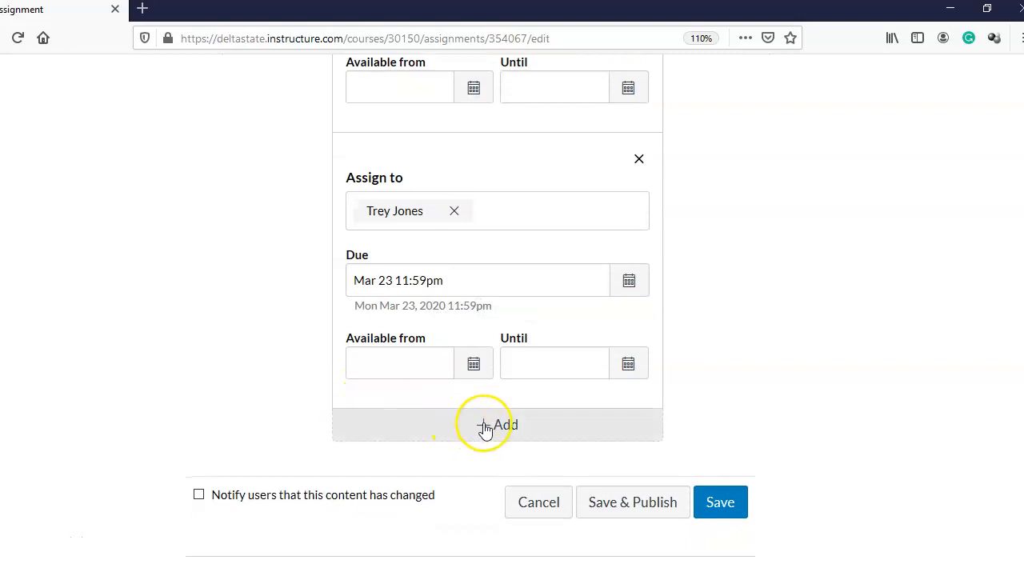
pyautogui.click(484, 428)
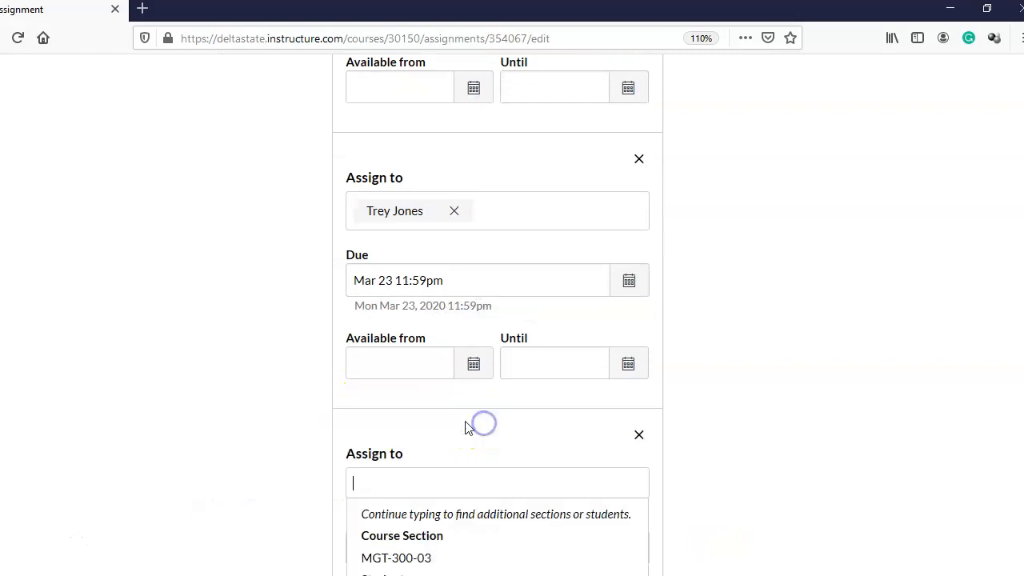
pyautogui.scroll(-3, 278, 404)
pyautogui.scroll(-1, 278, 404)
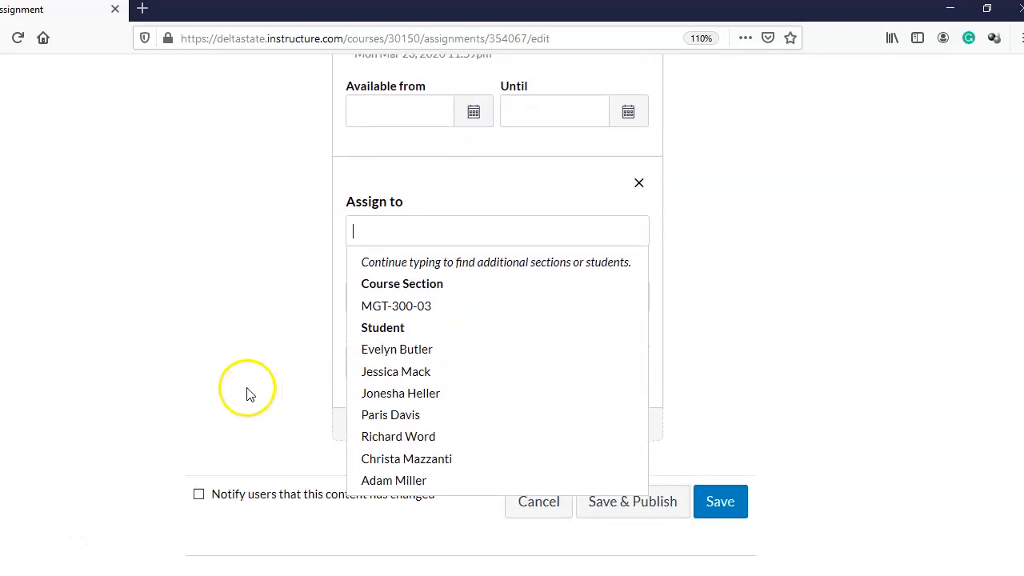
pyautogui.click(370, 480)
pyautogui.click(270, 292)
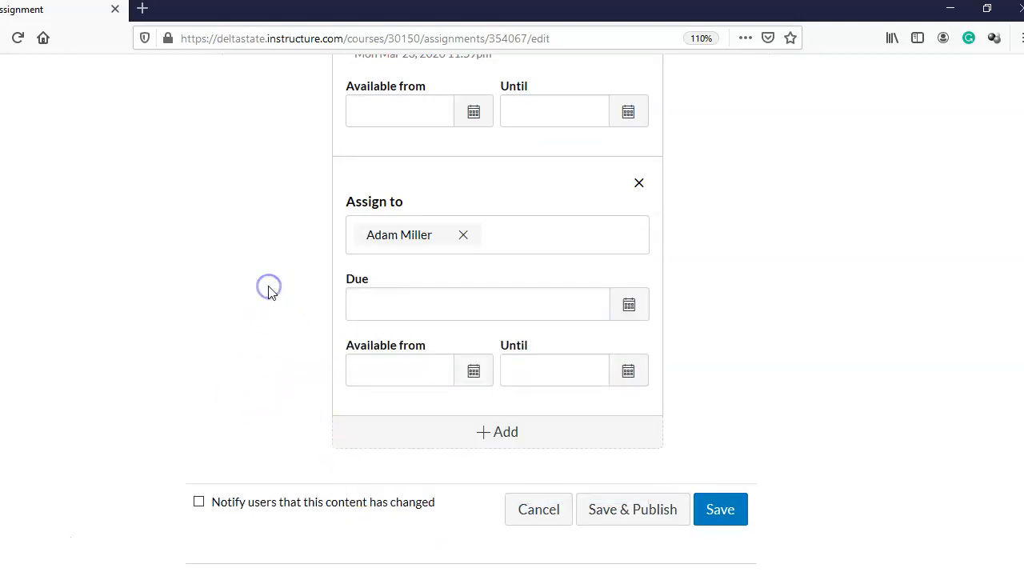
# Set the due date in the third assignee block to Mar 25 11:59pm
pyautogui.click(627, 310)
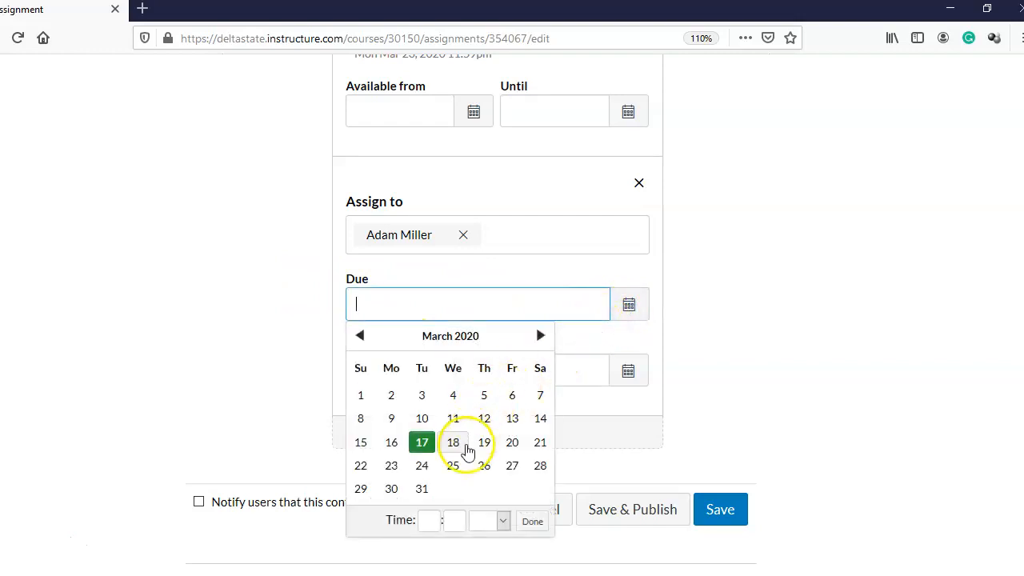
pyautogui.click(459, 472)
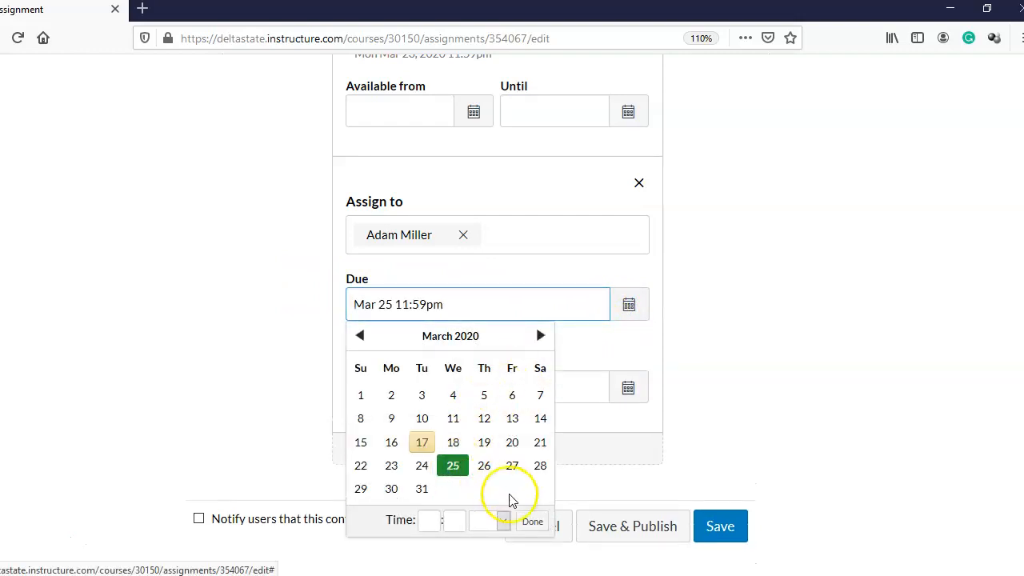
pyautogui.click(532, 523)
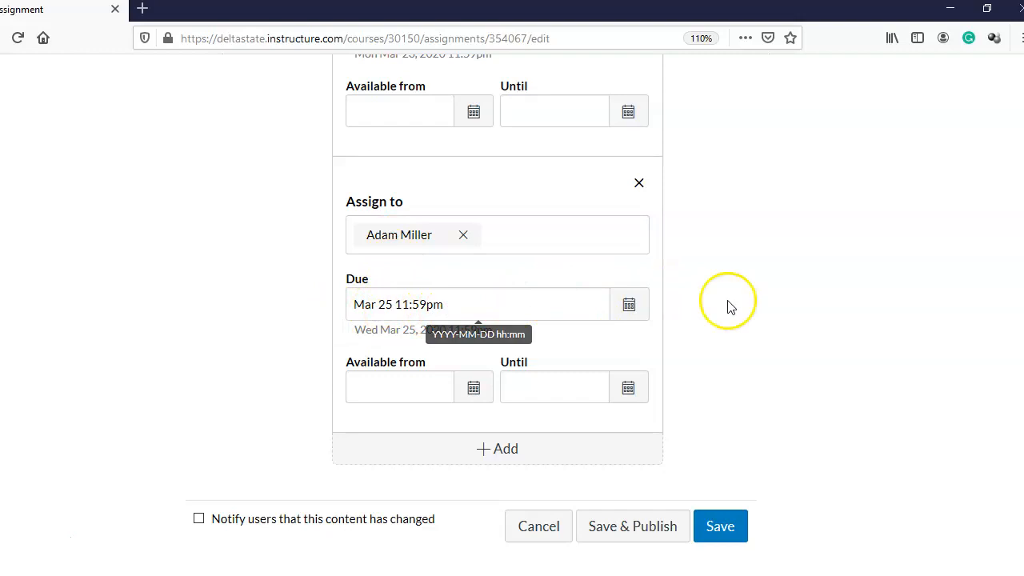
# Review the due dates across the Everyone Else block and the two individual student blocks
pyautogui.scroll(3, 744, 304)
pyautogui.scroll(4, 758, 306)
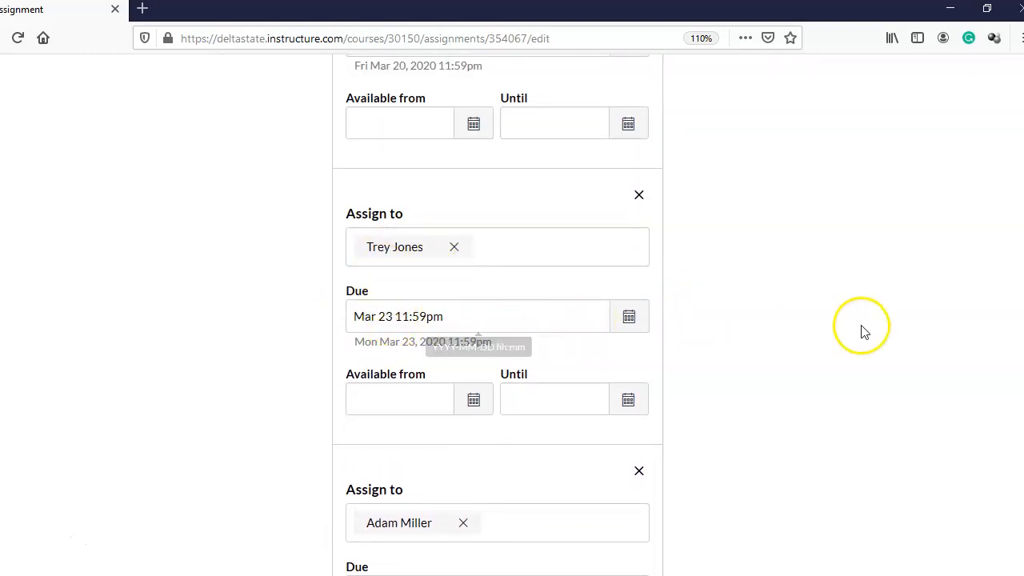
pyautogui.scroll(5, 861, 329)
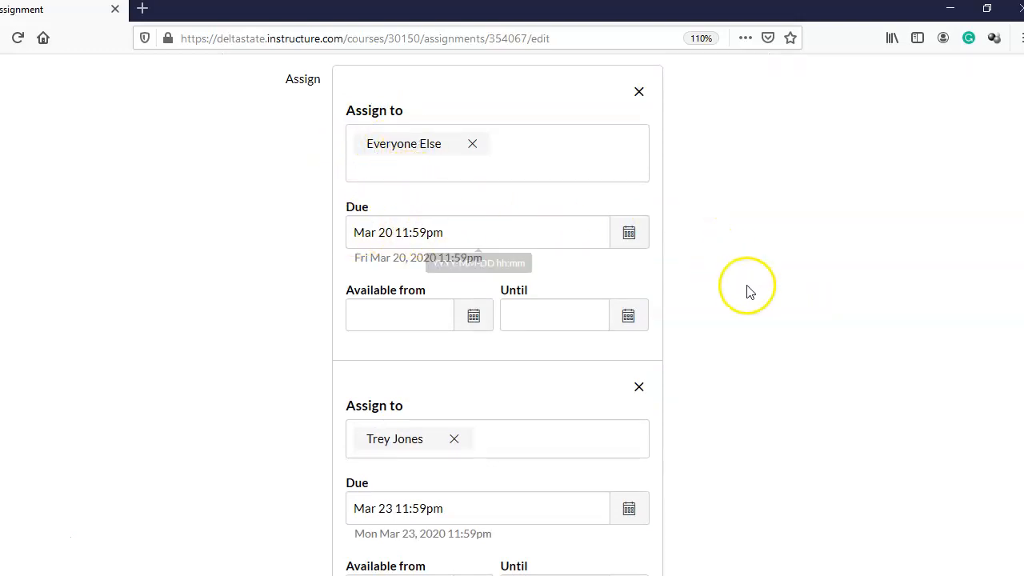
pyautogui.scroll(-3, 749, 291)
pyautogui.scroll(-10, 749, 291)
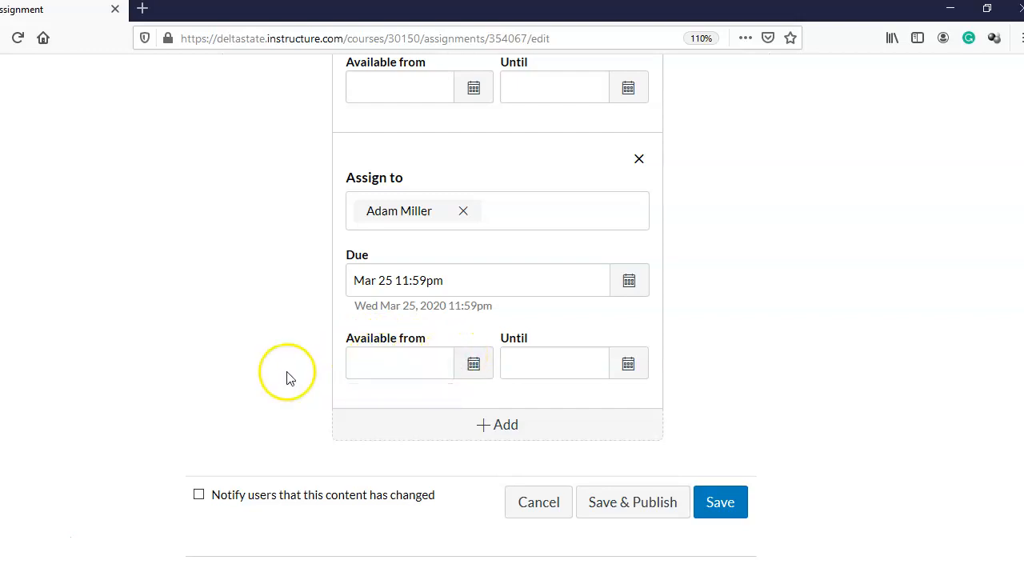
pyautogui.scroll(1, 288, 376)
pyautogui.scroll(1, 151, 203)
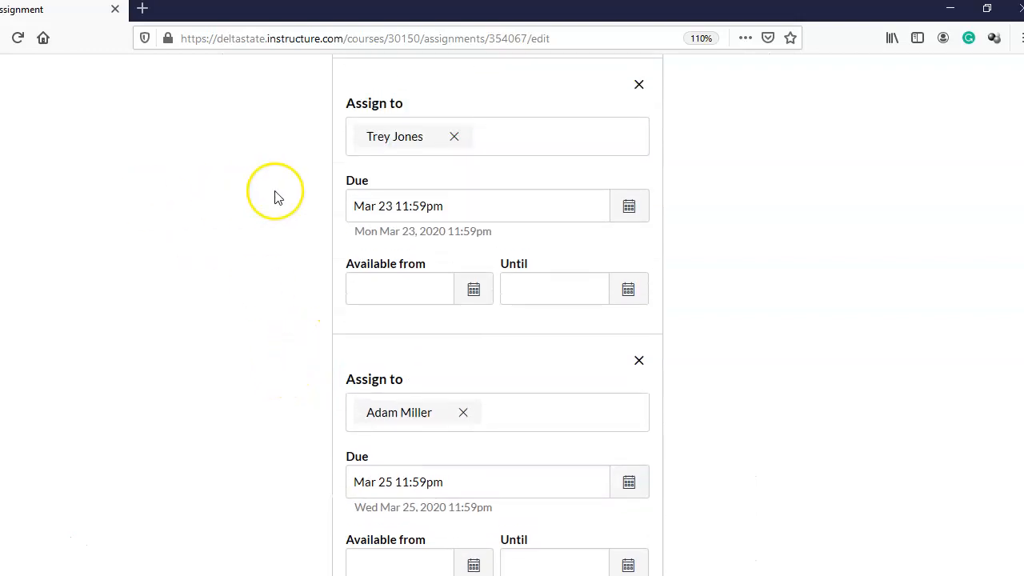
pyautogui.scroll(1, 278, 198)
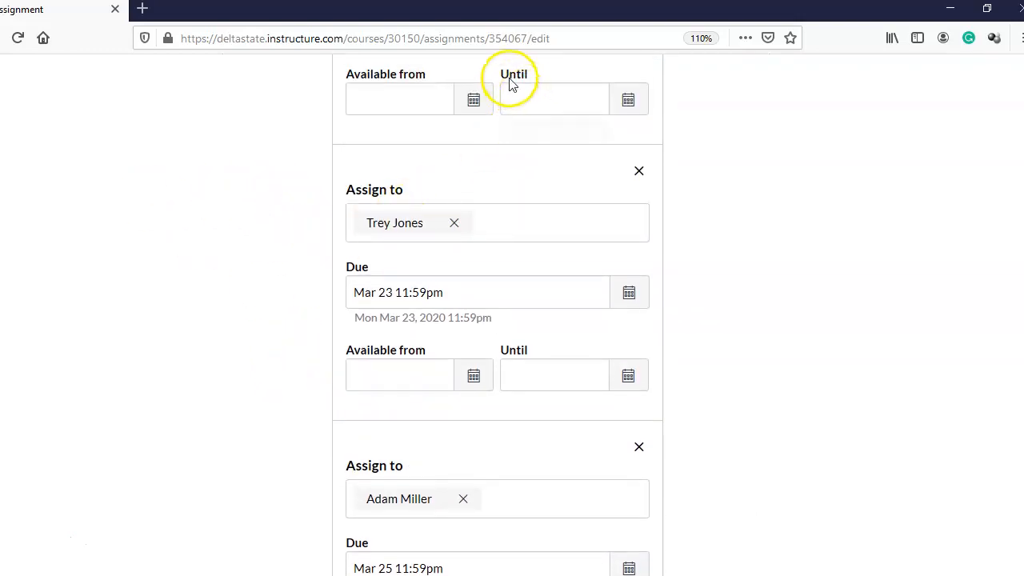
# Make the assignment available to Everyone Else from Mar 16 12am until Mar 20 11:59pm
pyautogui.scroll(3, 302, 359)
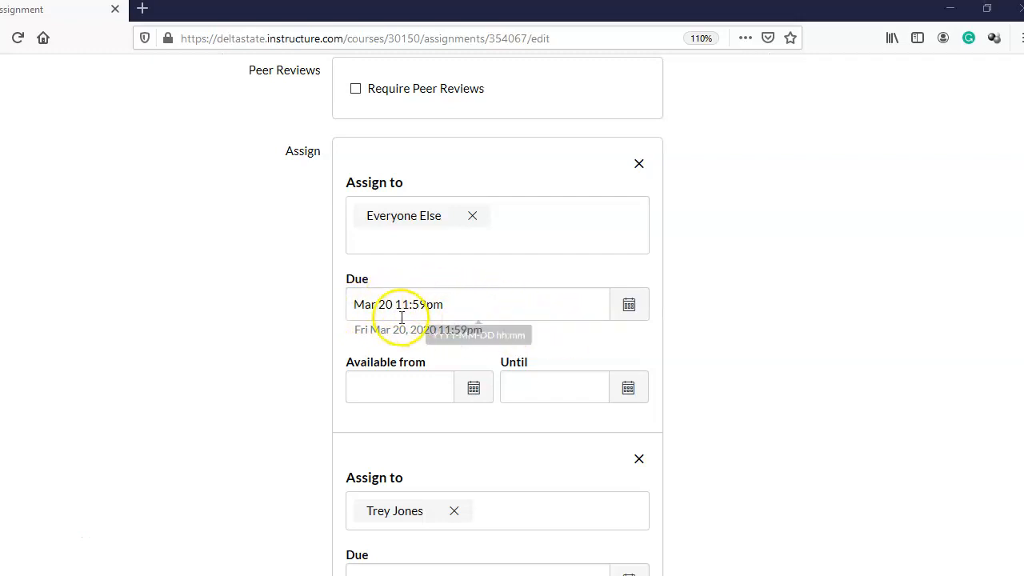
pyautogui.click(630, 388)
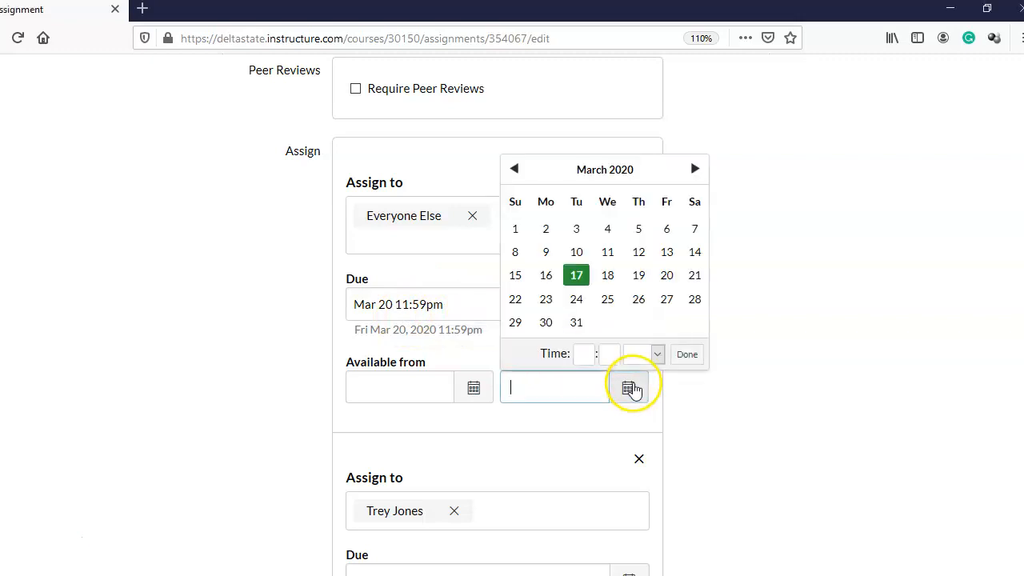
pyautogui.click(667, 275)
pyautogui.click(686, 354)
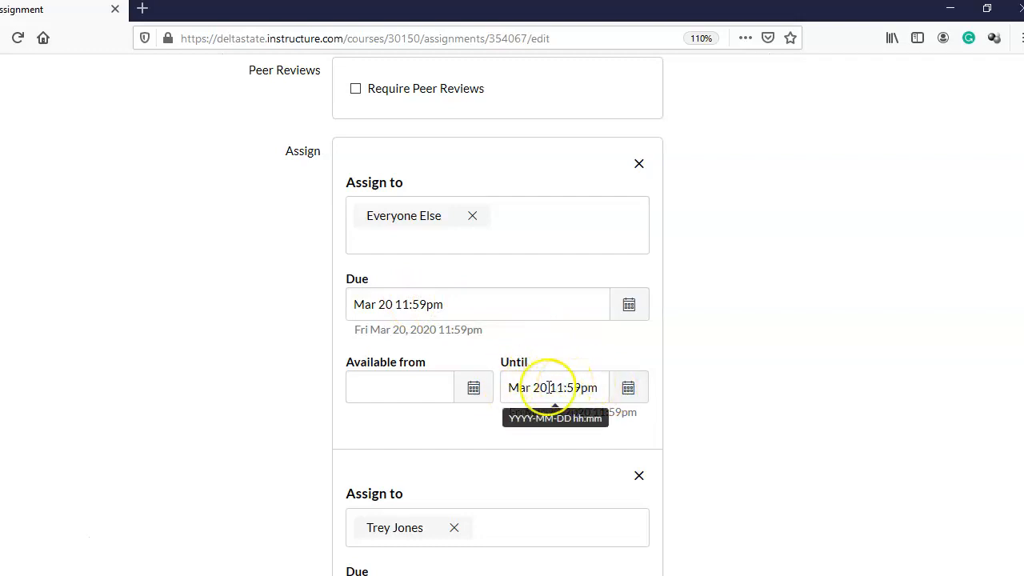
pyautogui.click(474, 388)
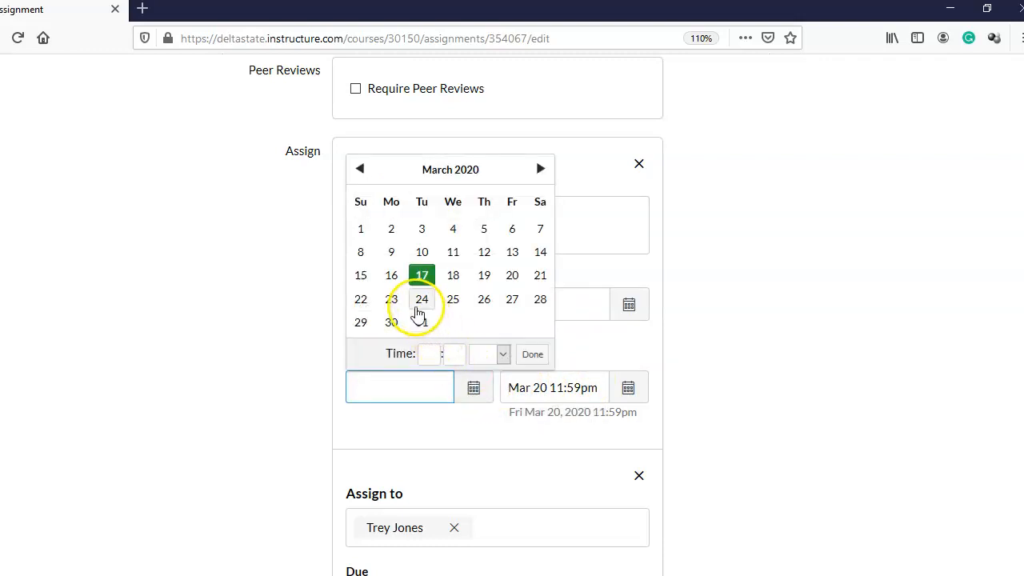
pyautogui.click(392, 277)
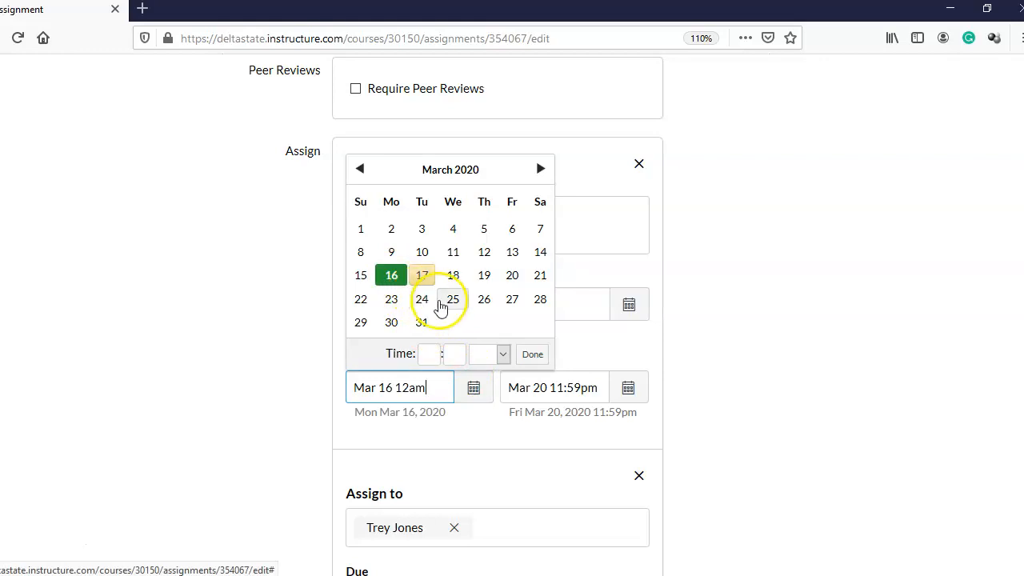
pyautogui.click(533, 354)
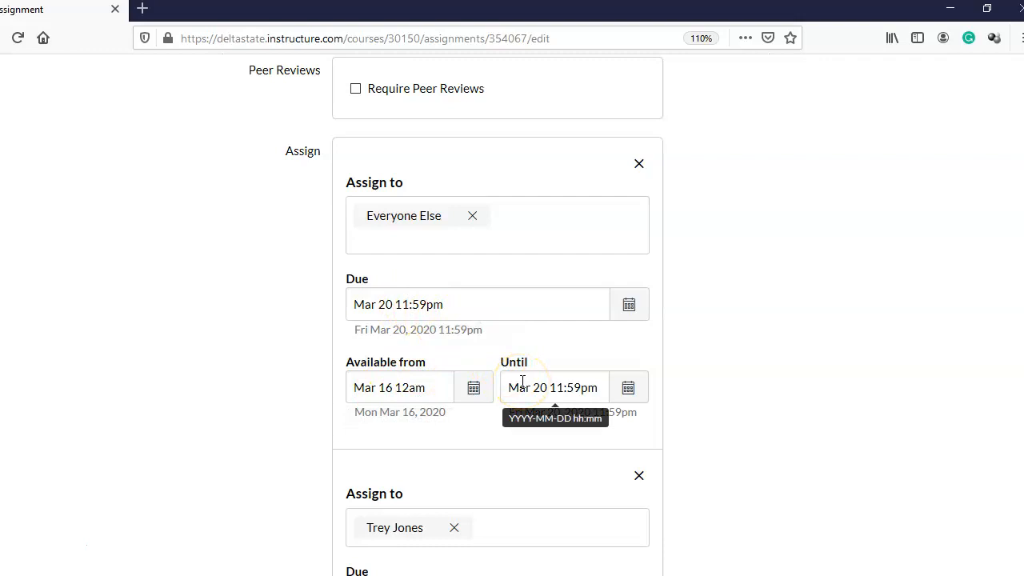
# Set the availability in the first individual student's block from Mar 20 12am until Mar 23 11:59pm
pyautogui.scroll(-5, 736, 356)
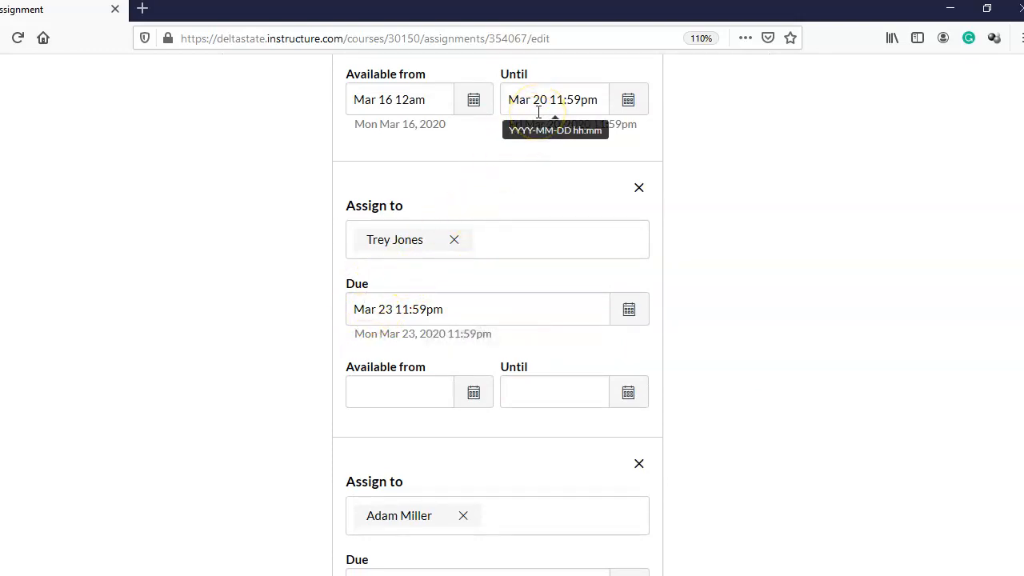
pyautogui.click(473, 394)
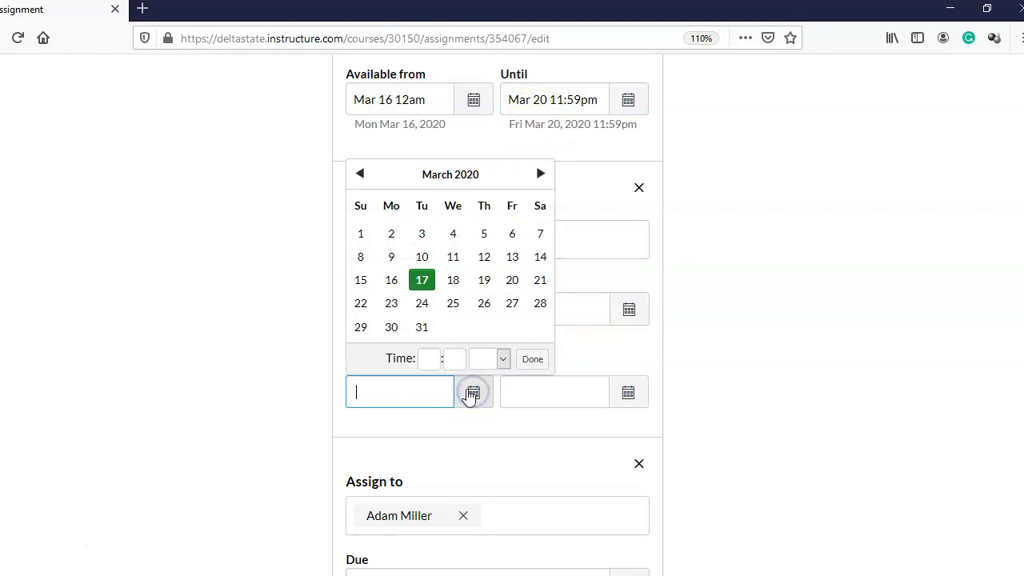
pyautogui.click(513, 282)
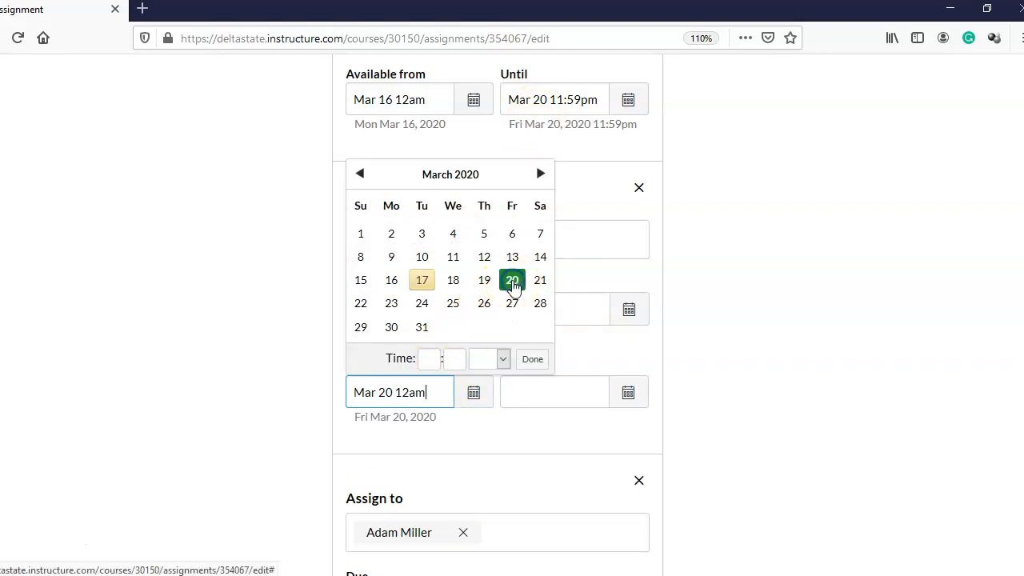
pyautogui.click(529, 359)
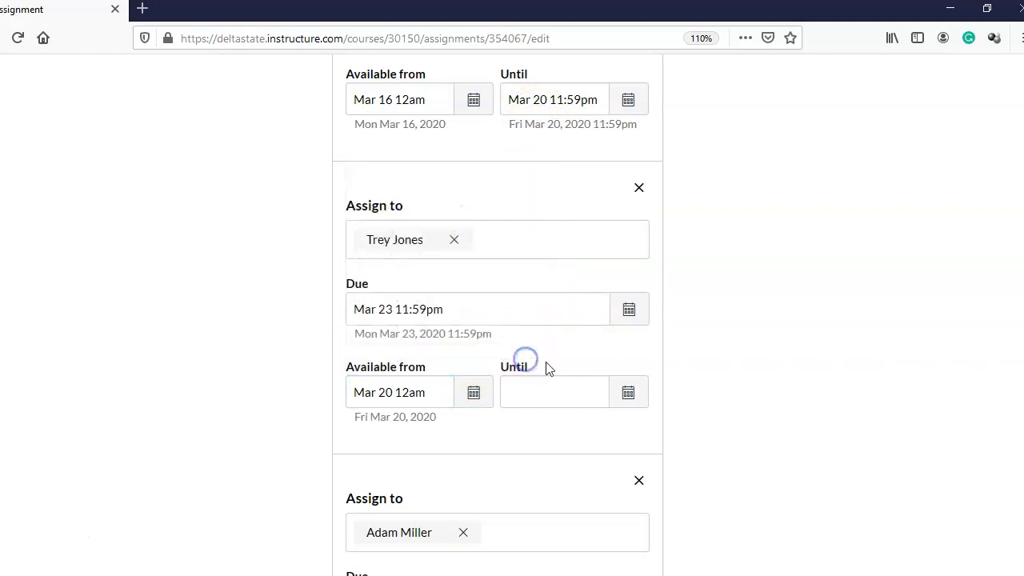
pyautogui.click(629, 392)
pyautogui.click(546, 303)
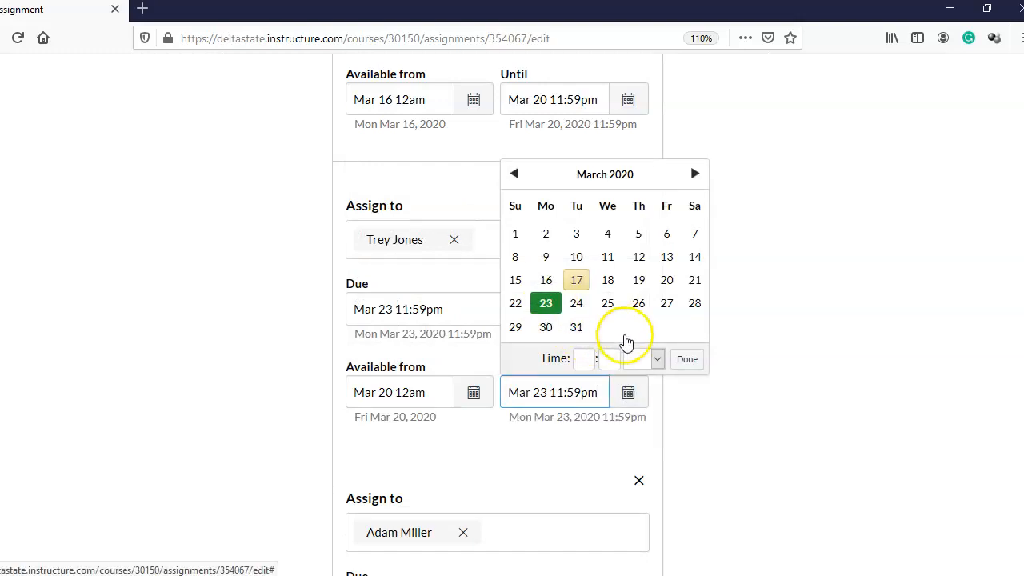
pyautogui.click(684, 361)
# Review the due dates and availability windows across all three assignee blocks
pyautogui.scroll(-2, 752, 344)
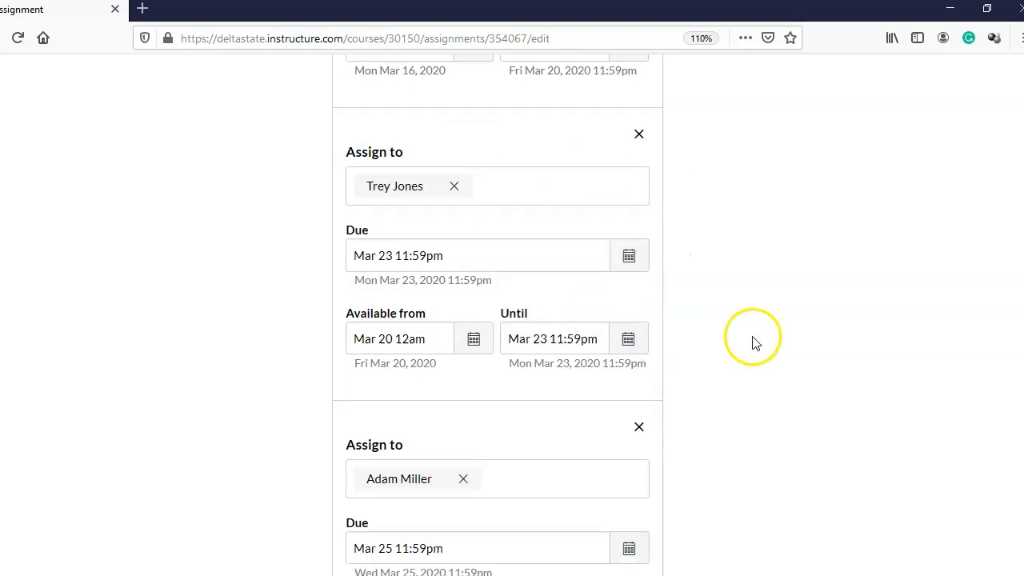
pyautogui.scroll(-2, 728, 341)
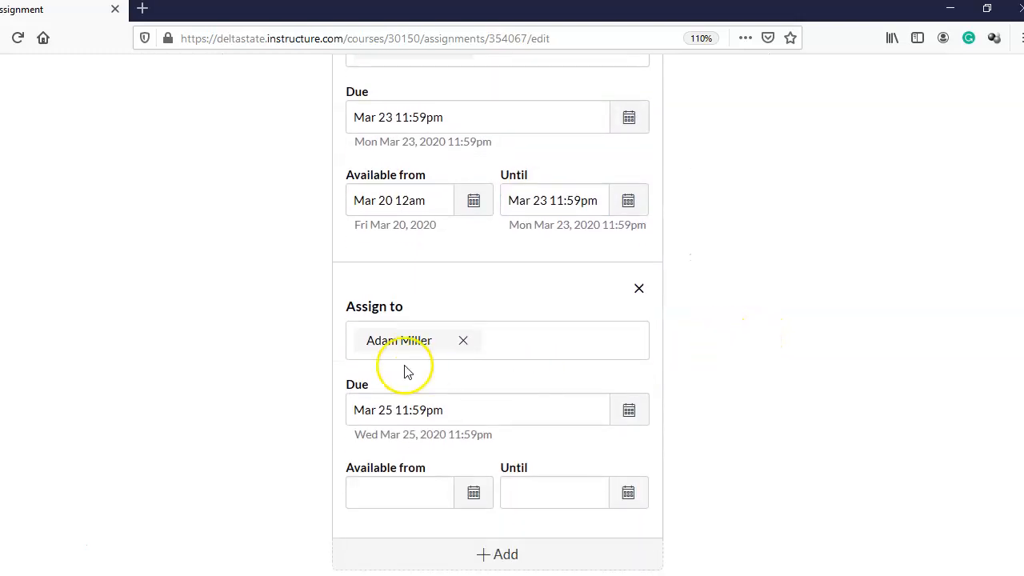
pyautogui.scroll(-3, 453, 357)
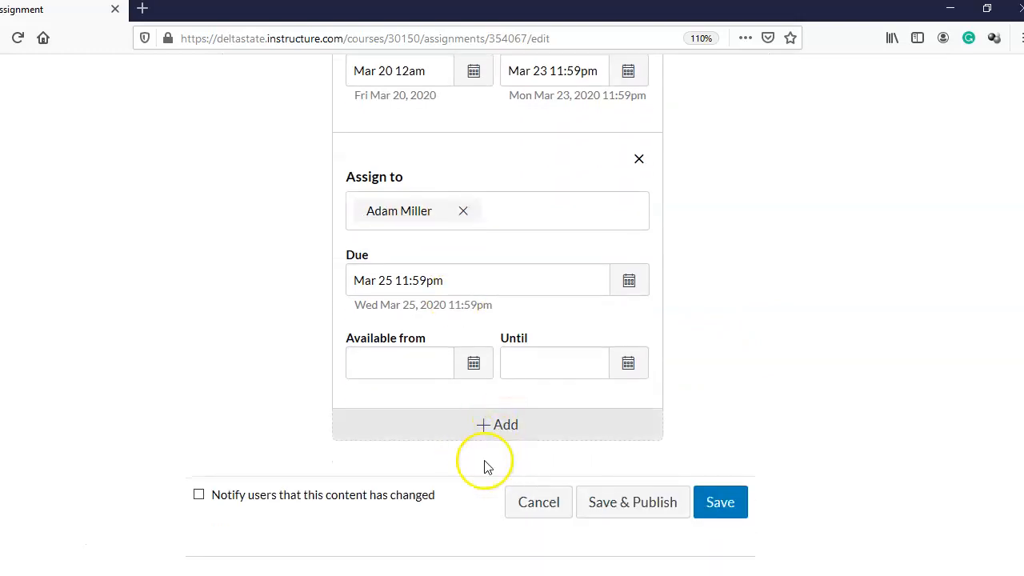
pyautogui.scroll(8, 453, 441)
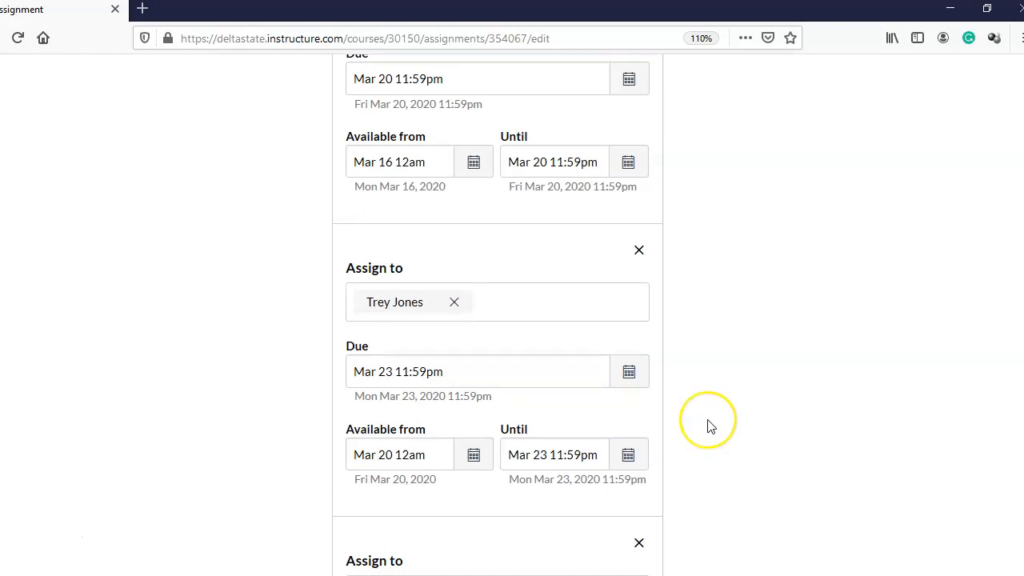
pyautogui.scroll(4, 711, 426)
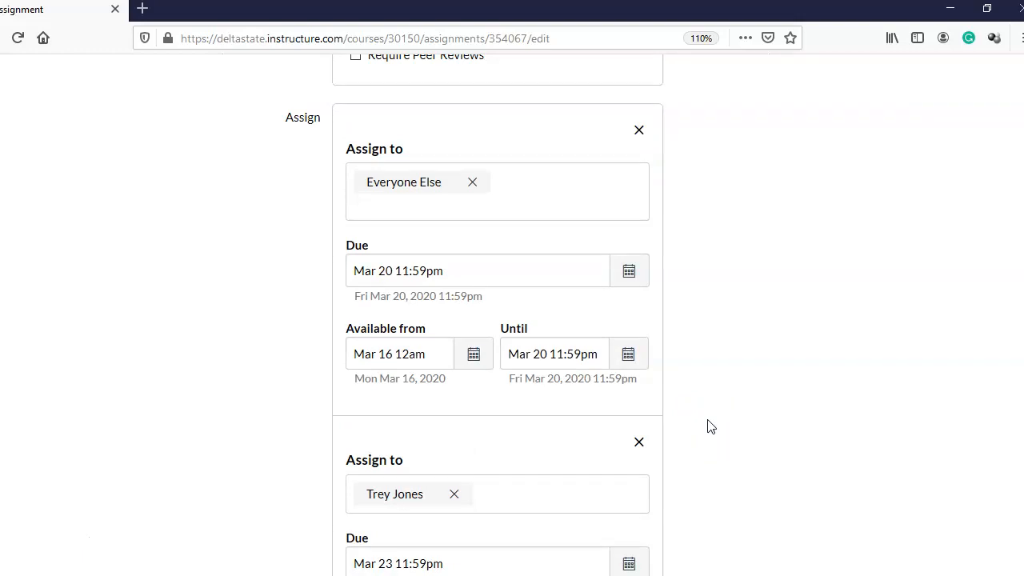
pyautogui.scroll(-5, 711, 426)
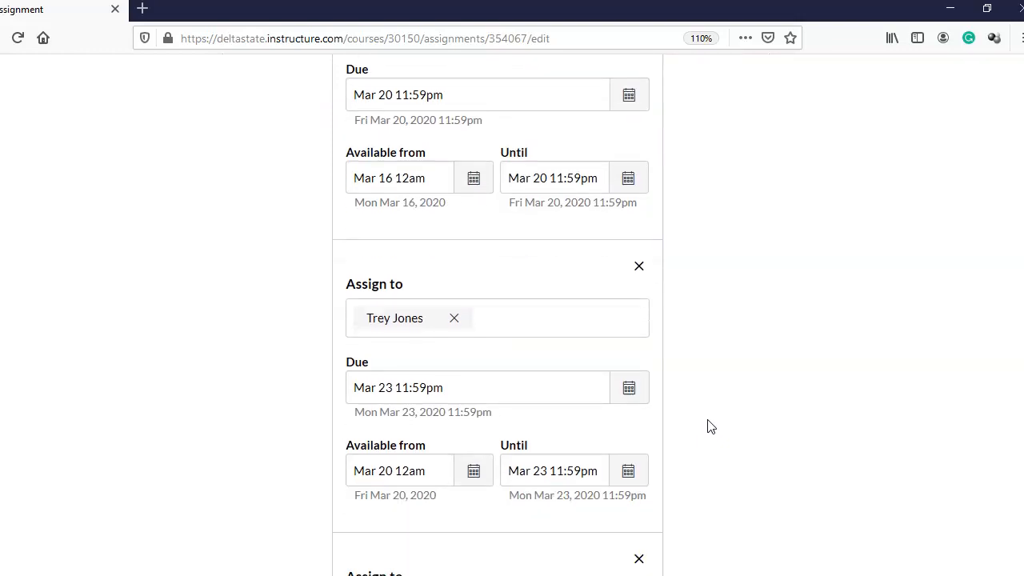
pyautogui.scroll(1, 711, 427)
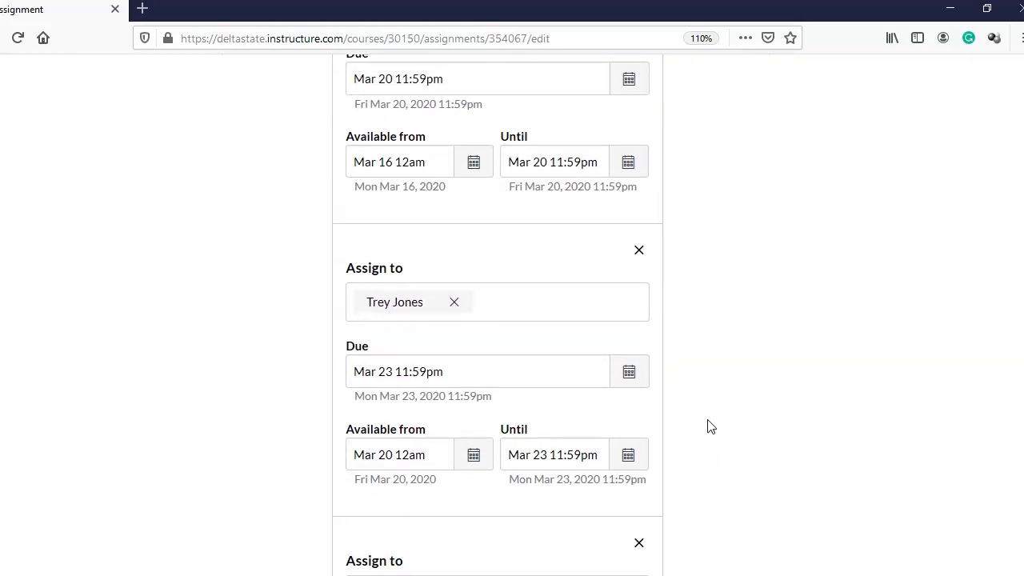